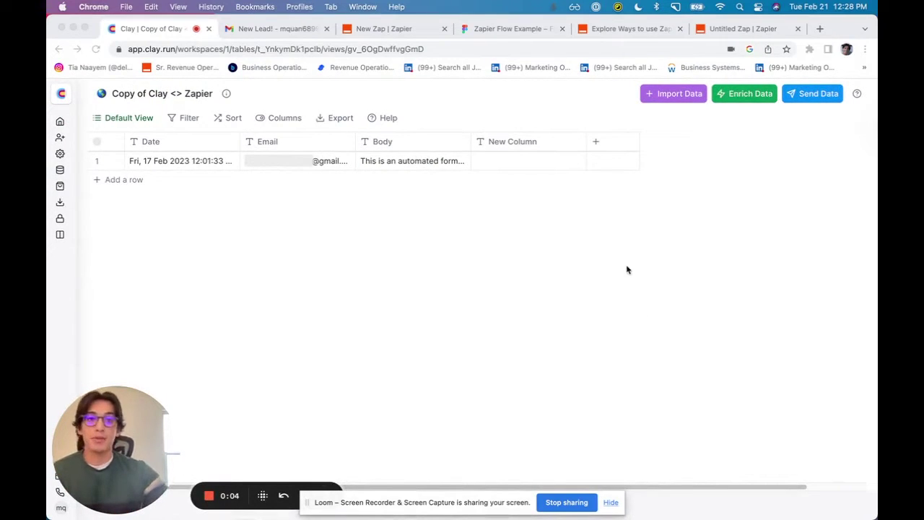
- Look over the lead table's Import Data and Send Data panels, then open Zapier's app directory
left_click(691, 100)
left_click(691, 100)
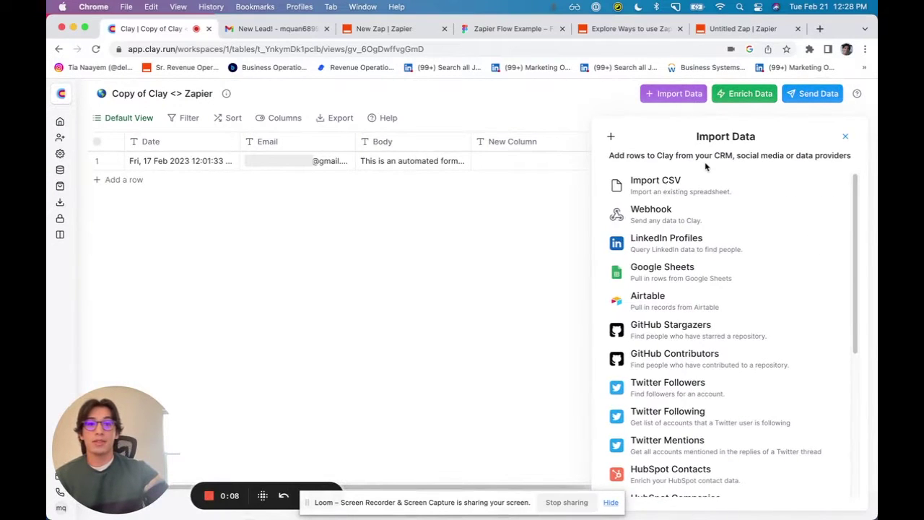
left_click(830, 101)
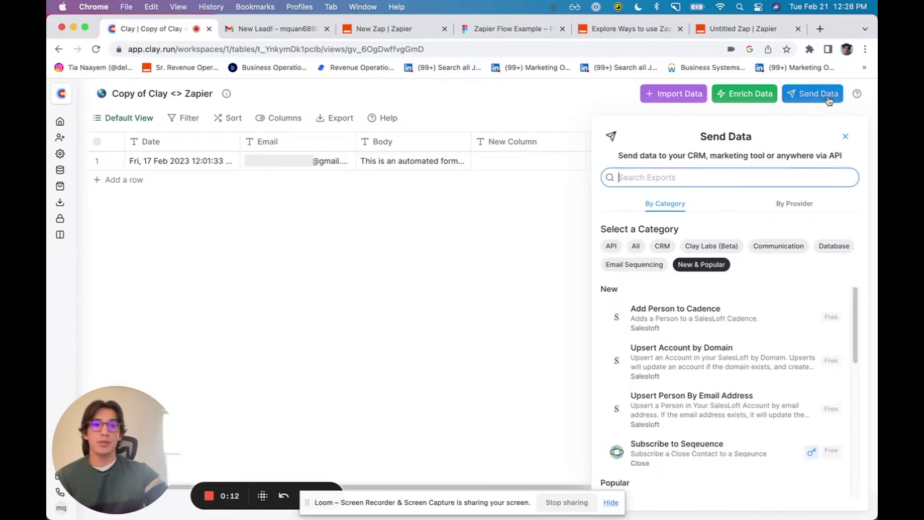
left_click(677, 92)
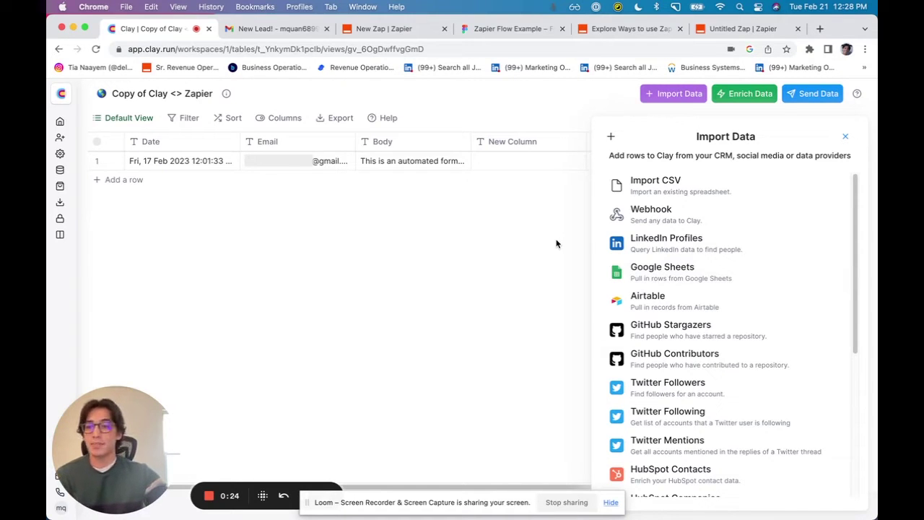
left_click(639, 31)
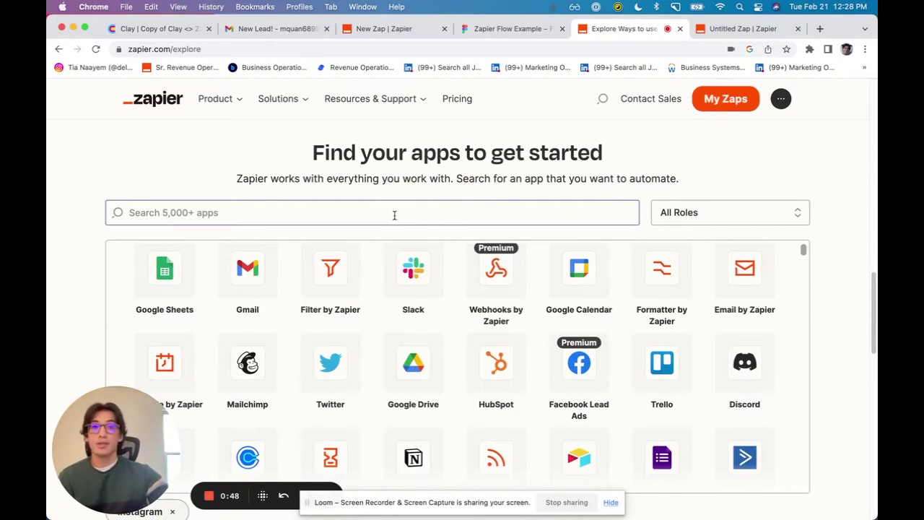
- Switch to the Figma 'Zapier Flow Example' diagram showing Lead Form, Email, Clay and reply emails
left_click(532, 35)
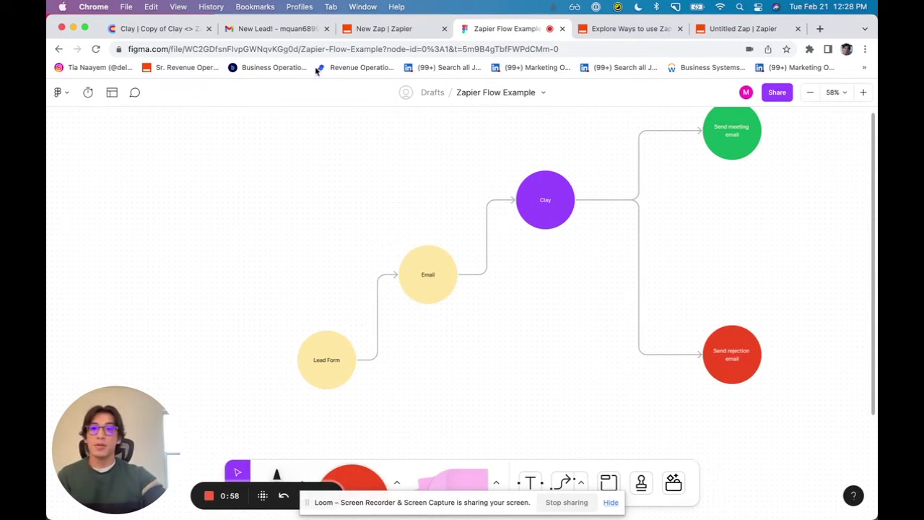
left_click(292, 33)
left_click_drag(318, 278, 232, 232)
left_click(277, 225)
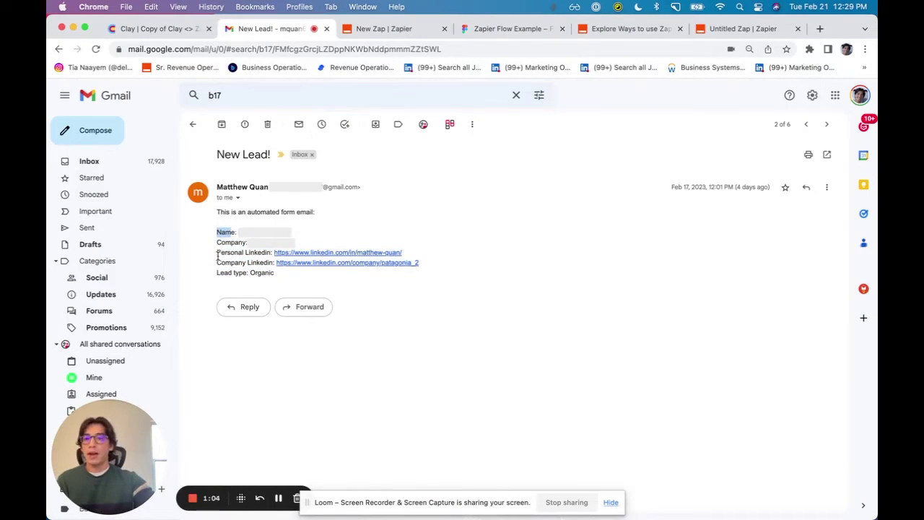
left_click(219, 254)
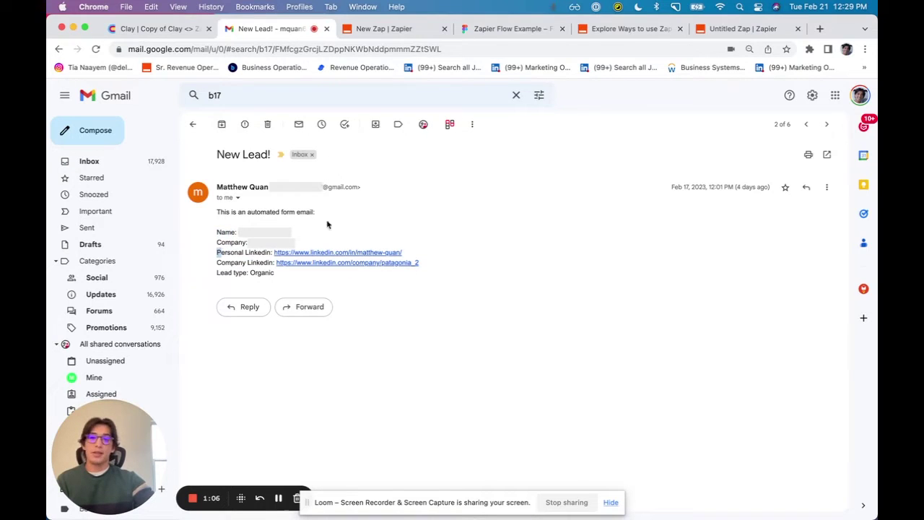
left_click(528, 30)
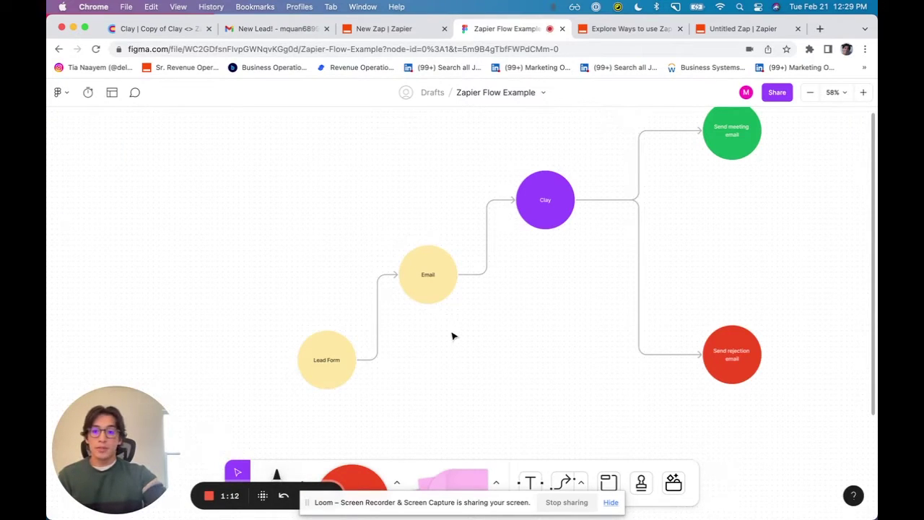
left_click(432, 298)
left_click(411, 162)
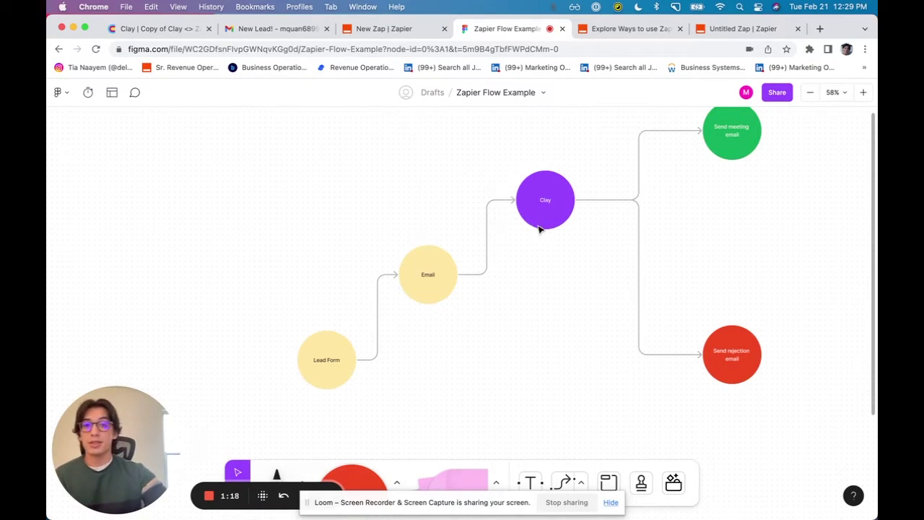
scroll(545, 230, "up", 3)
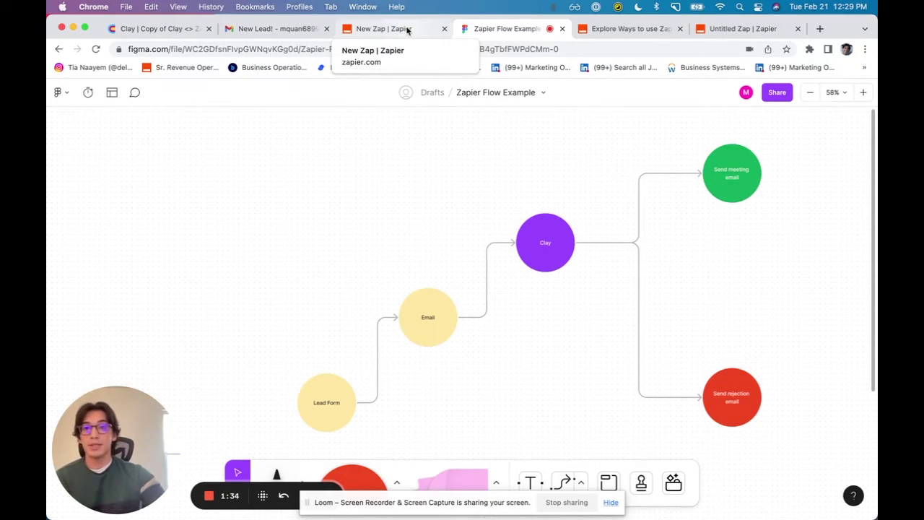
- Expand the zap's Create Record in Table in Clay step and review its account and action settings
left_click(408, 30)
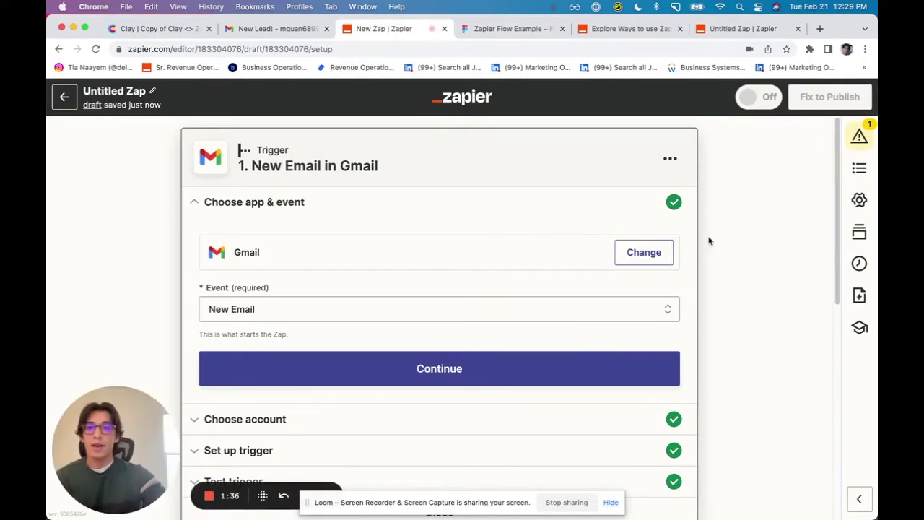
scroll(618, 227, "down", 1)
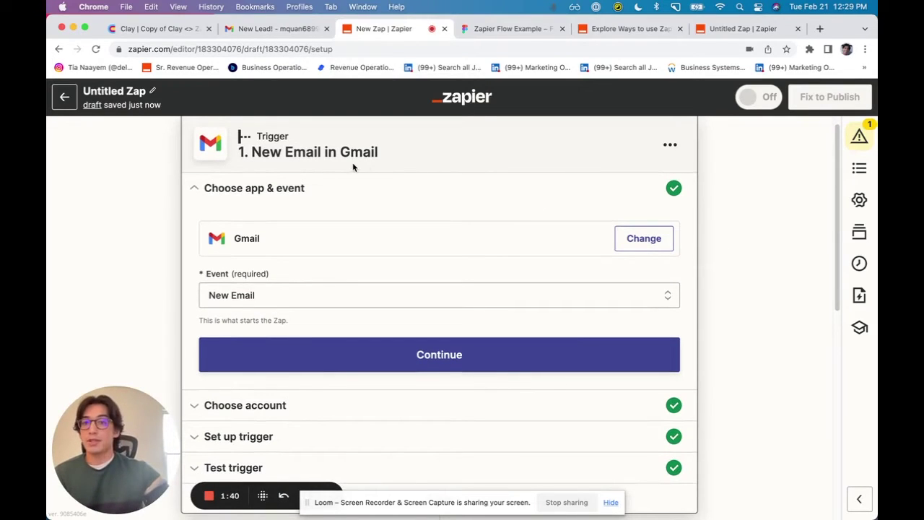
scroll(349, 217, "down", 5)
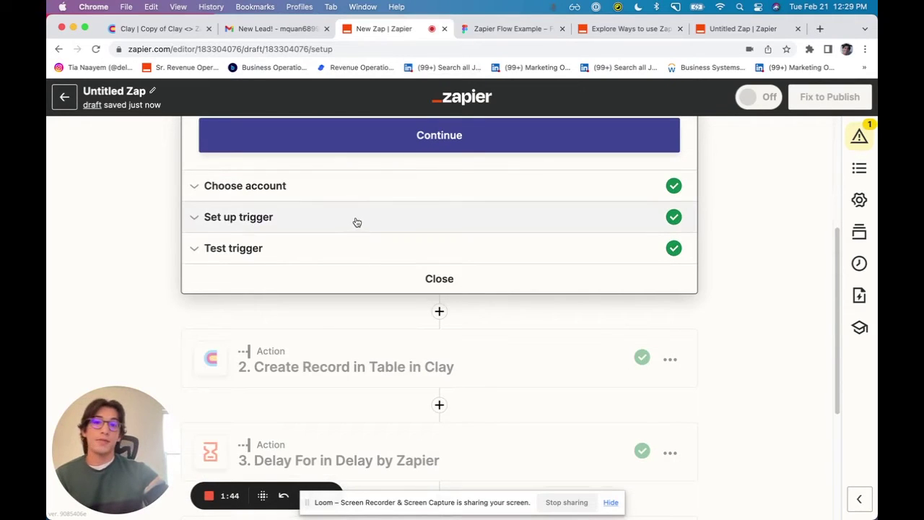
left_click(418, 339)
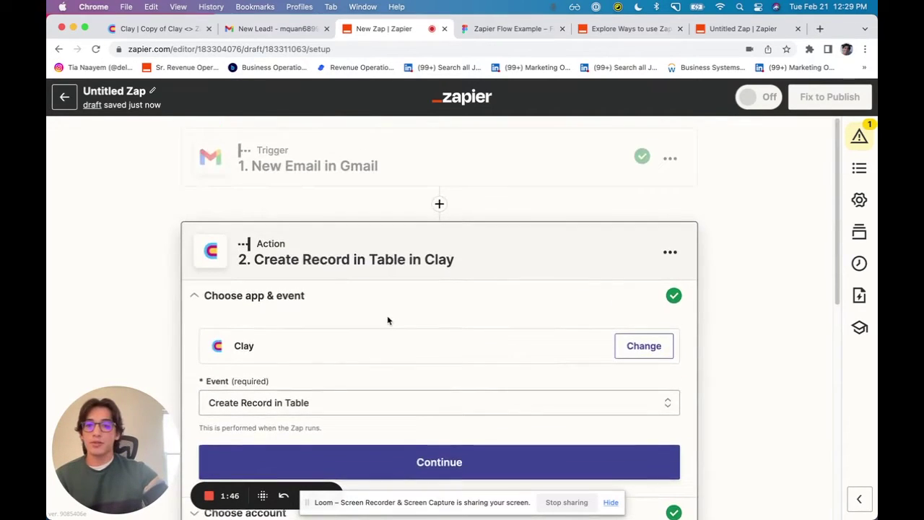
scroll(400, 217, "down", 1)
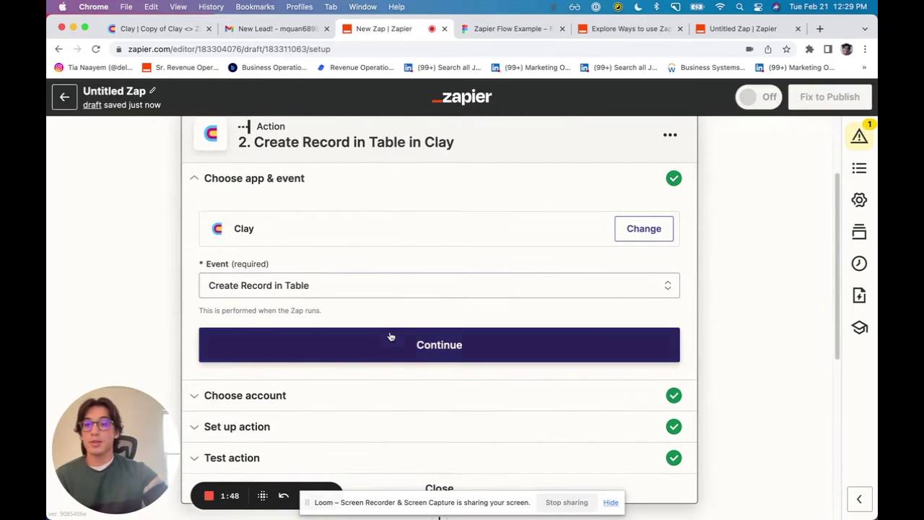
scroll(344, 389, "down", 1)
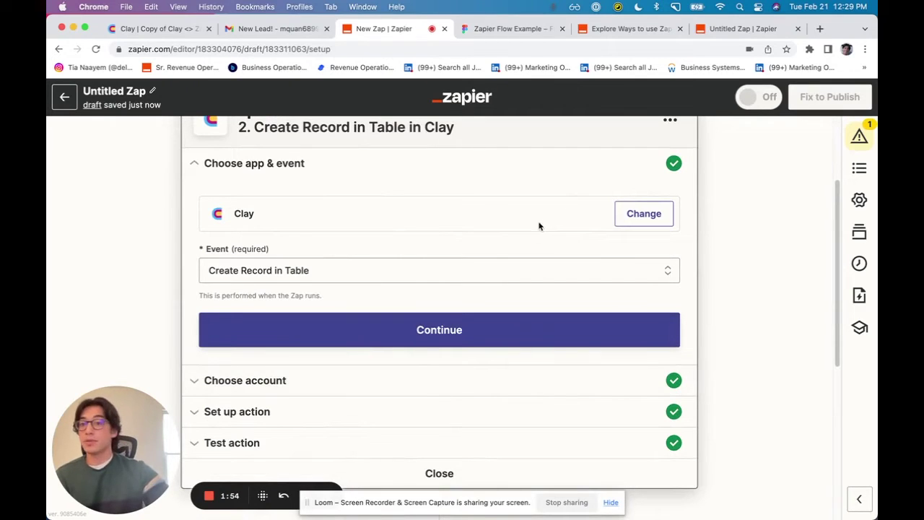
left_click(438, 360)
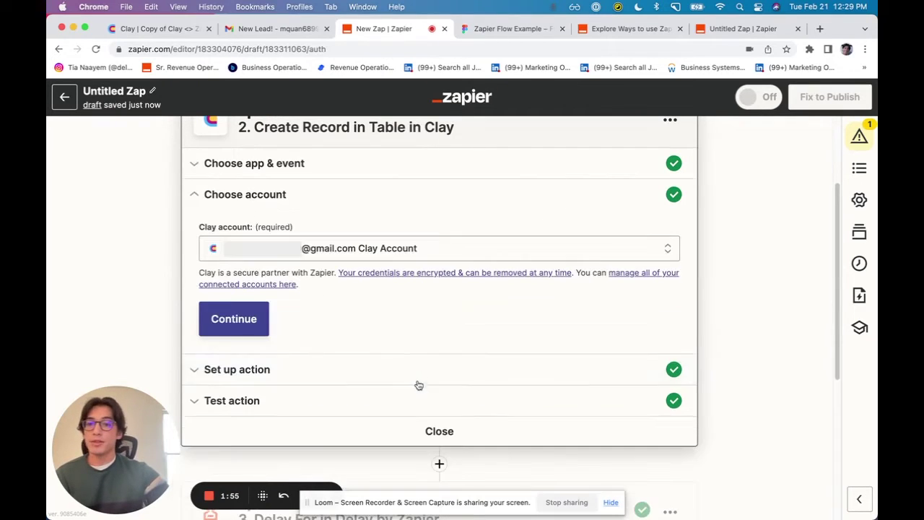
left_click(363, 372)
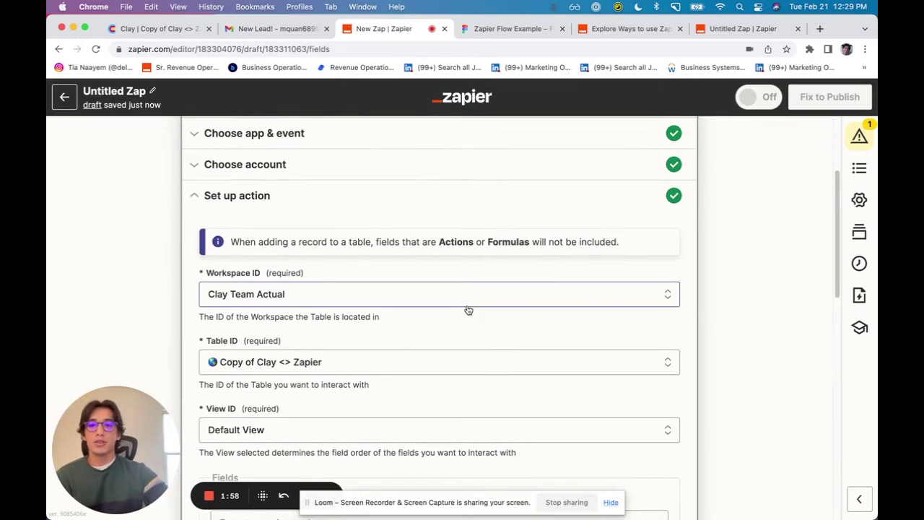
scroll(467, 311, "down", 6)
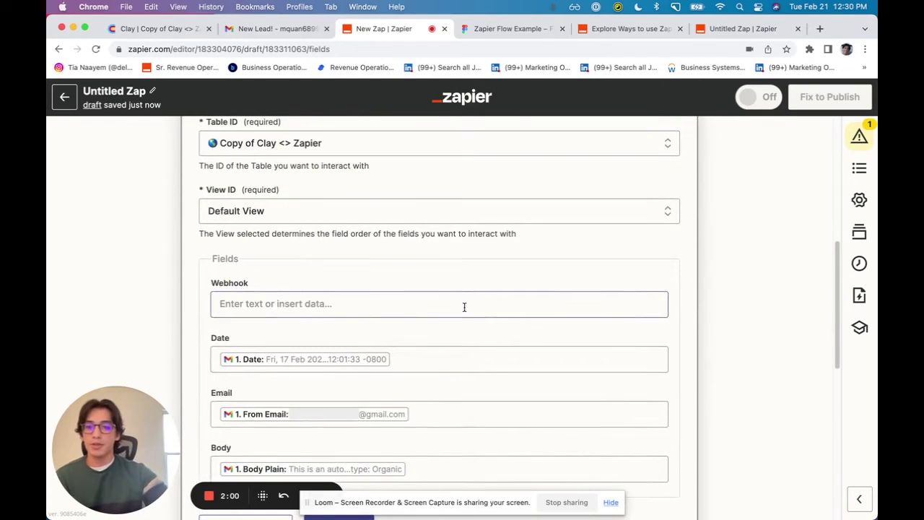
- Compare with the Clay table, then inspect the Gmail data mapped into the Date field
left_click_drag(207, 29, 270, 32)
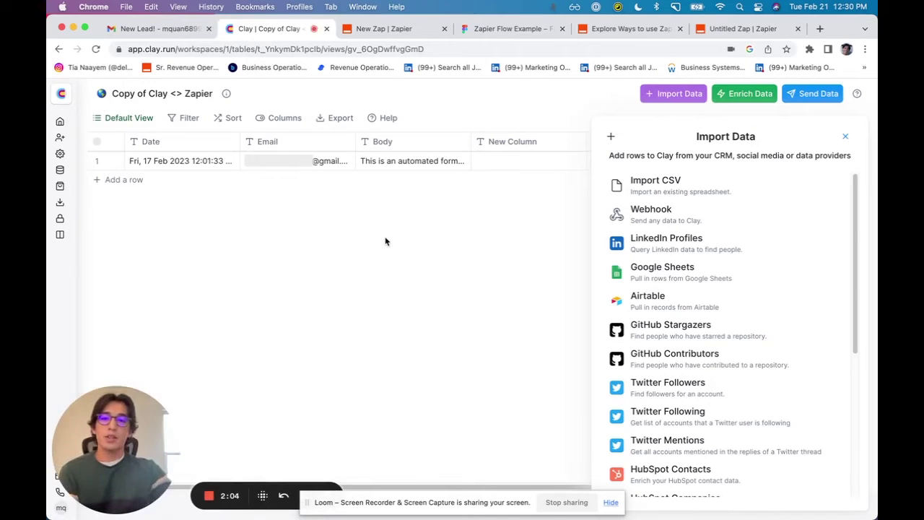
left_click(403, 32)
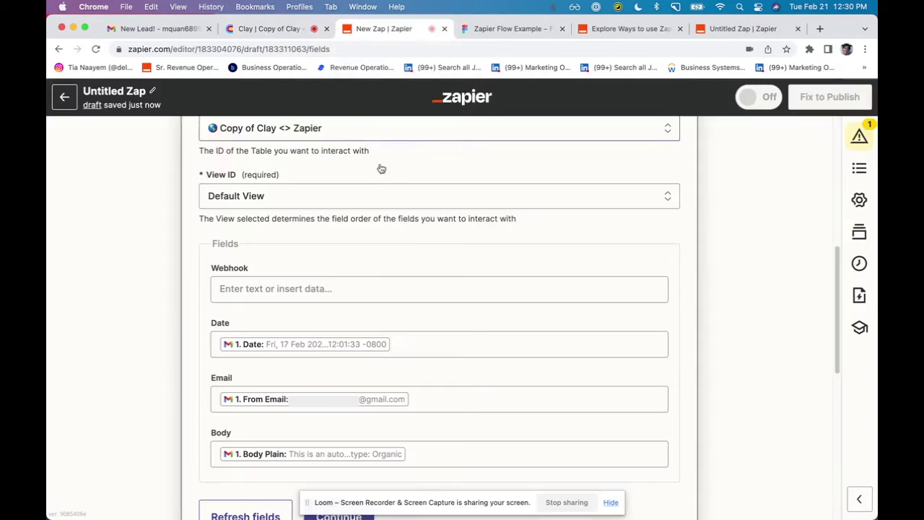
scroll(405, 334, "down", 1)
left_click(437, 325)
scroll(426, 325, "down", 1)
left_click(744, 292)
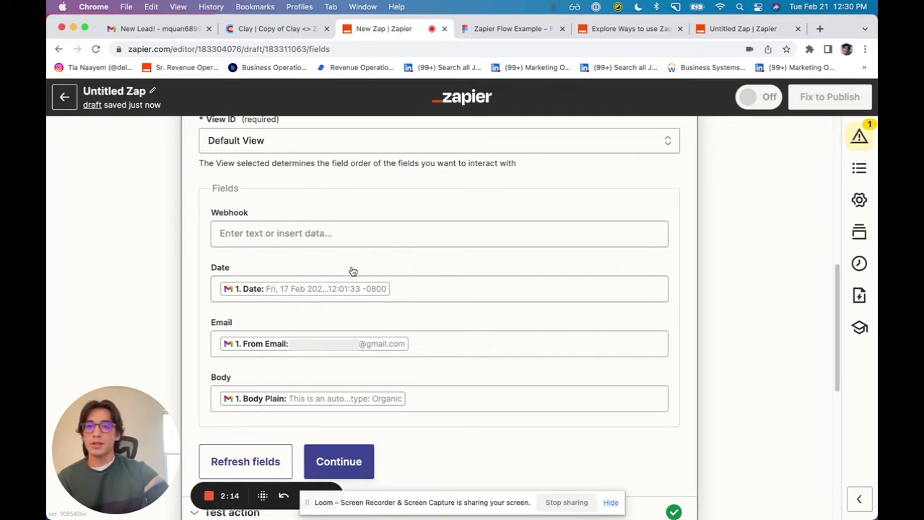
scroll(361, 277, "down", 3)
scroll(361, 279, "down", 3)
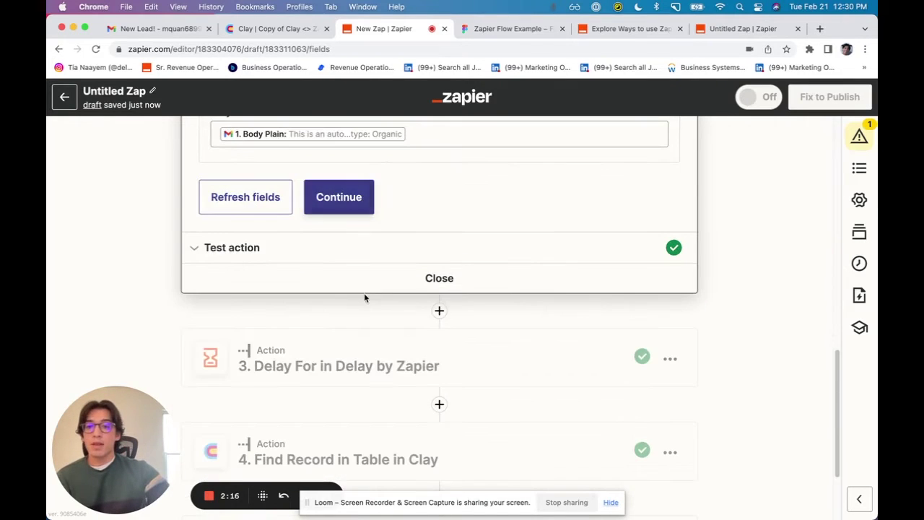
- Read the lead email's Body cell, then open settings for the fourth column, 'New Column'
left_click(304, 29)
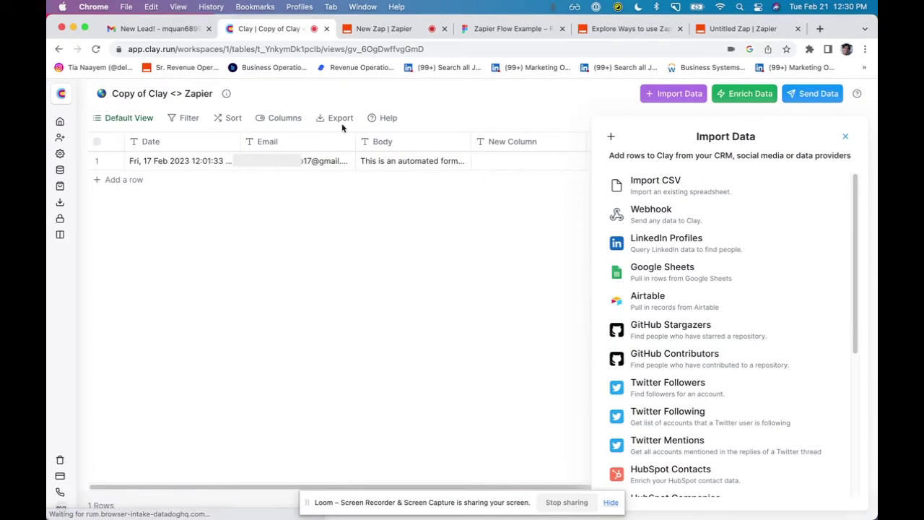
left_click(845, 136)
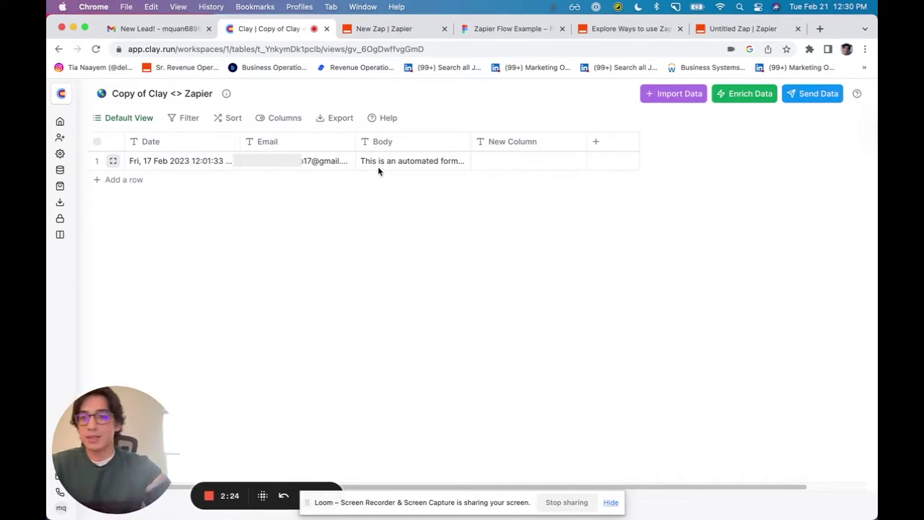
double_click(378, 166)
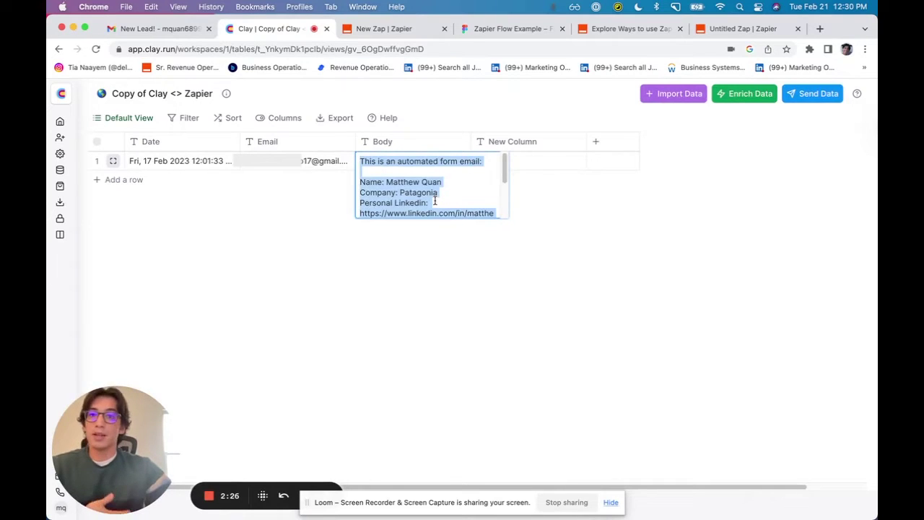
scroll(435, 201, "down", 3)
left_click(429, 278)
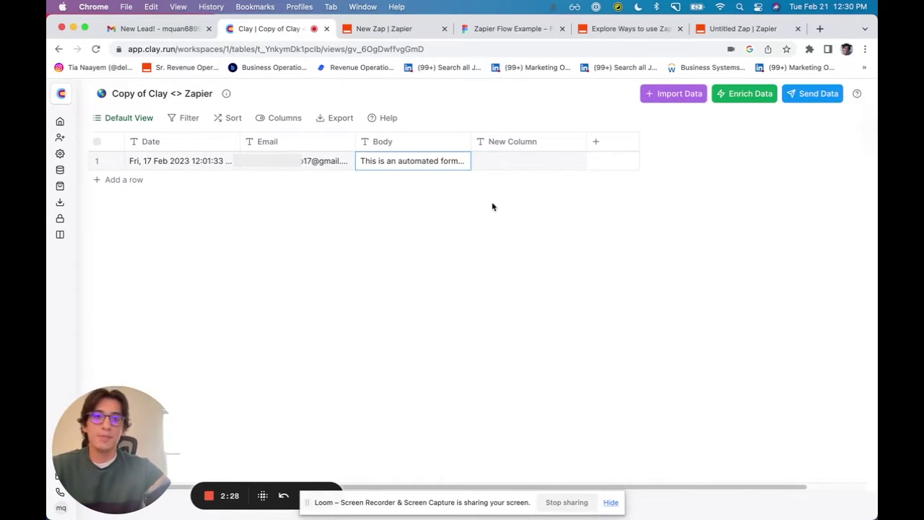
left_click(529, 148)
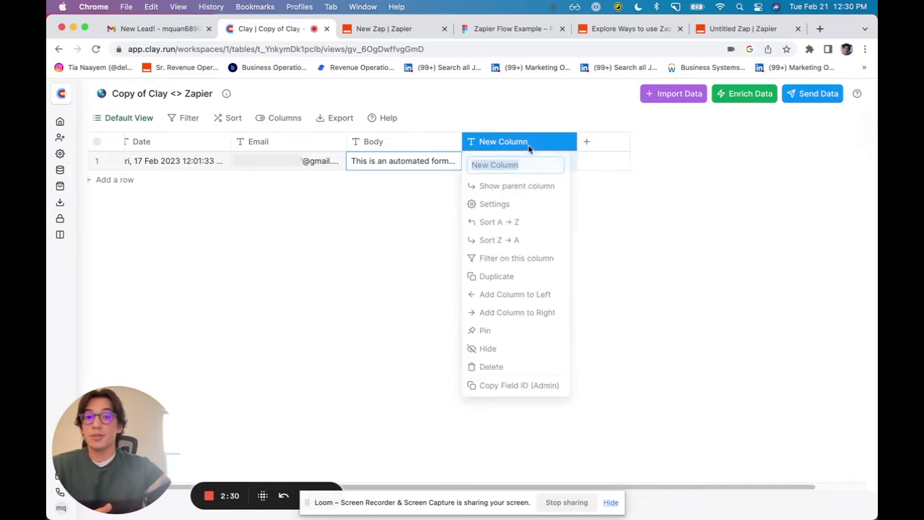
left_click(516, 209)
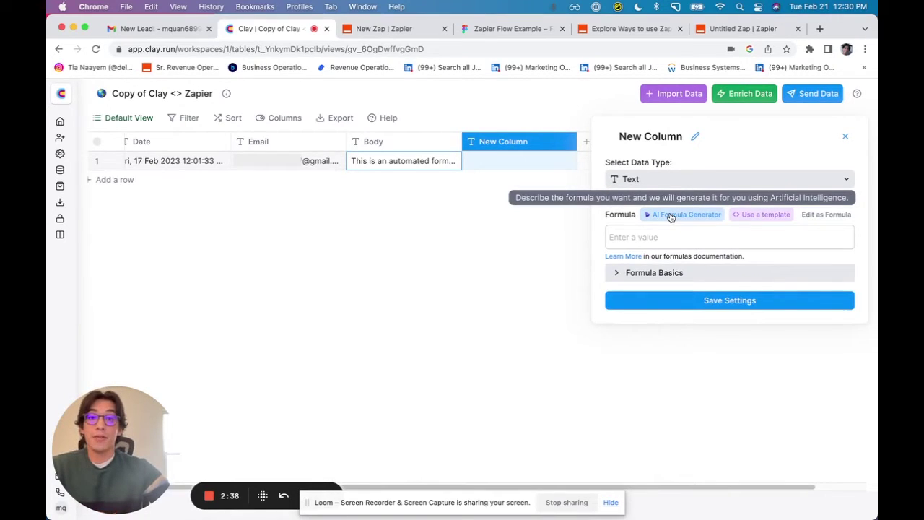
- Open the AI Formula Generator and start the prompt 'Pull out the information from {{Body}}'
left_click(670, 215)
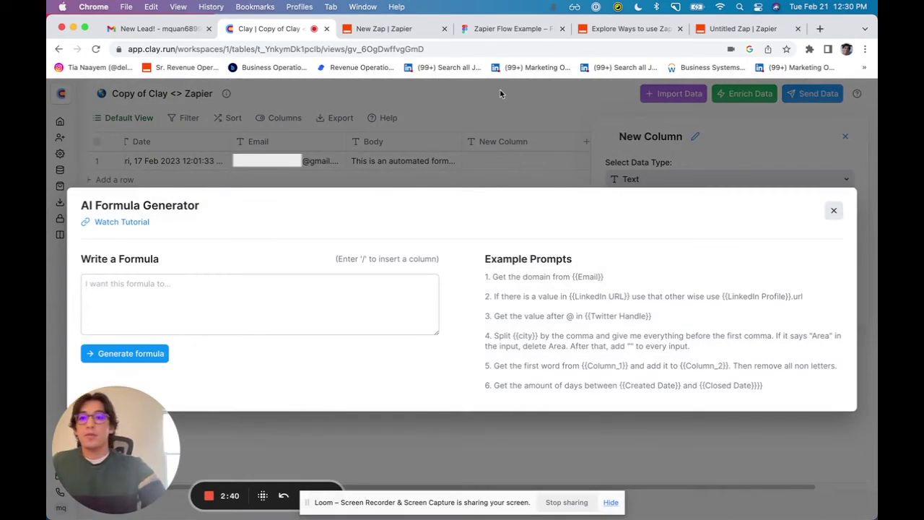
left_click(163, 29)
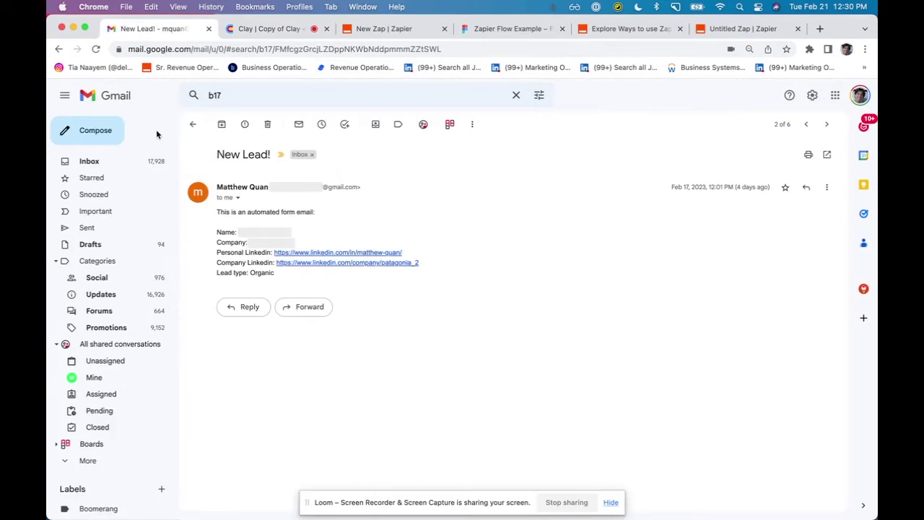
left_click_drag(215, 232, 237, 232)
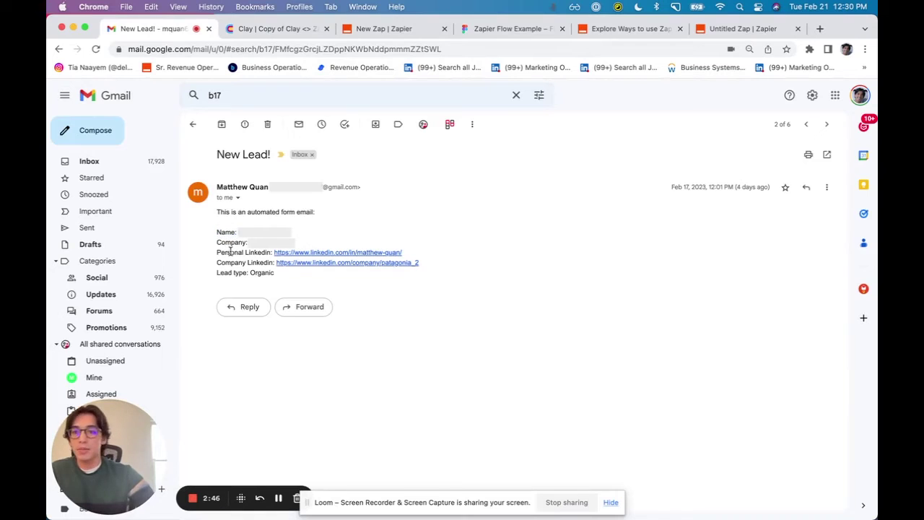
left_click(281, 29)
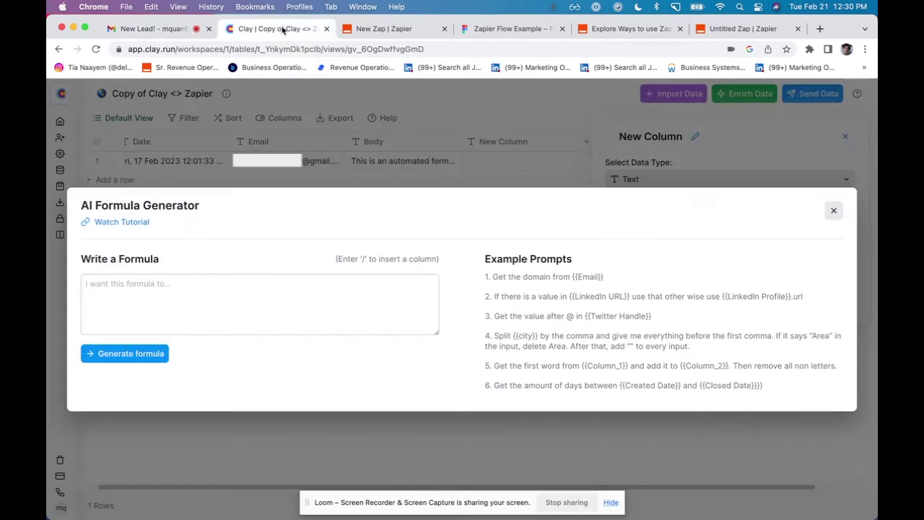
left_click(327, 298)
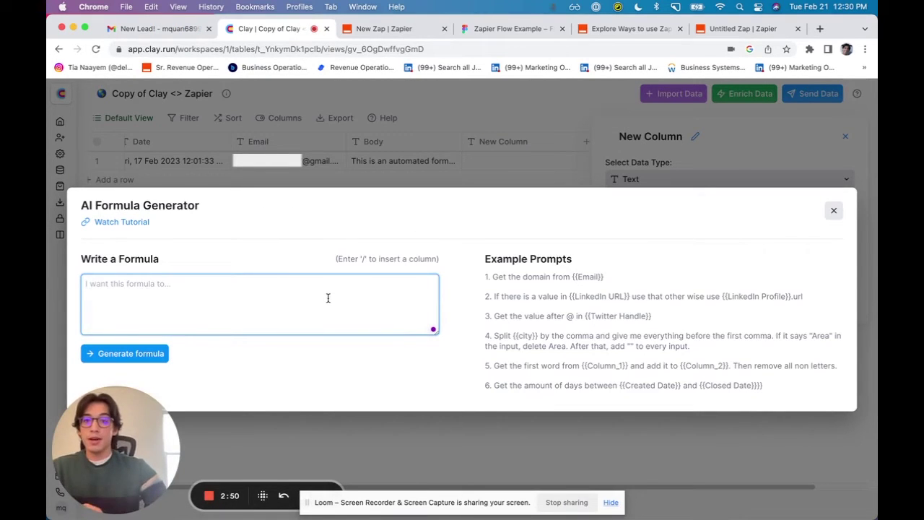
type("Pull out the information from ")
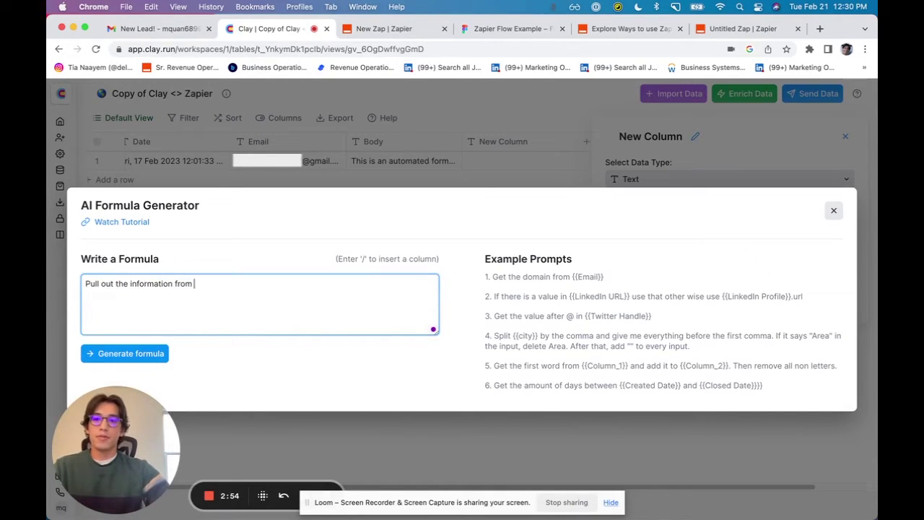
type("/")
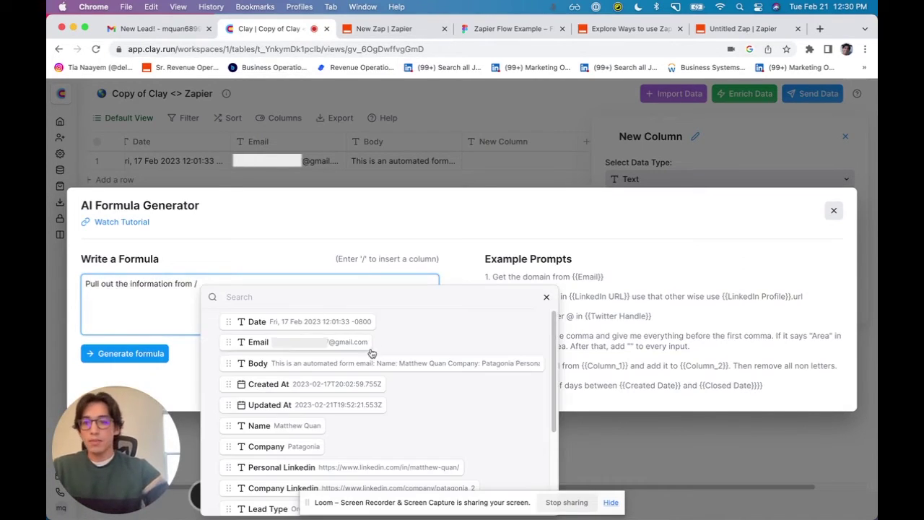
left_click(362, 363)
- Finish the prompt with 'that is between "Name:" and "Company:"' and generate the formula
left_click(155, 29)
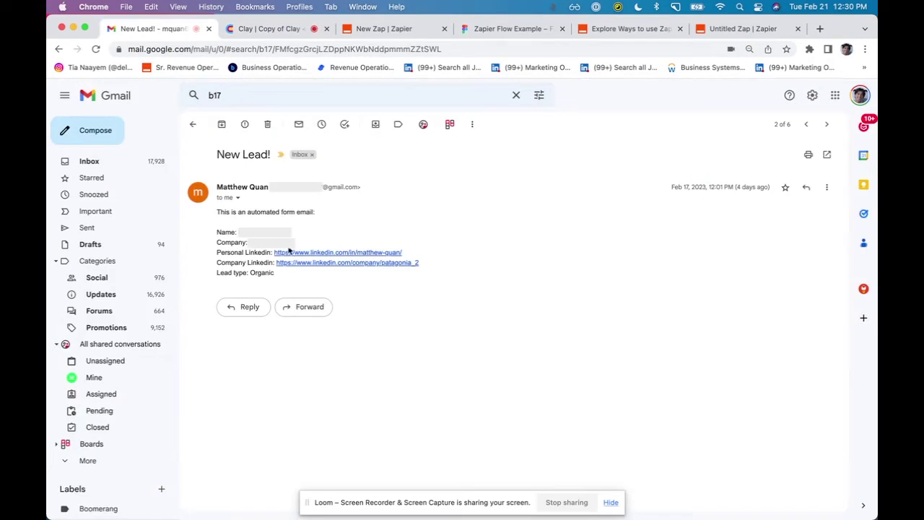
left_click_drag(218, 232, 239, 244)
left_click(292, 236)
left_click(296, 31)
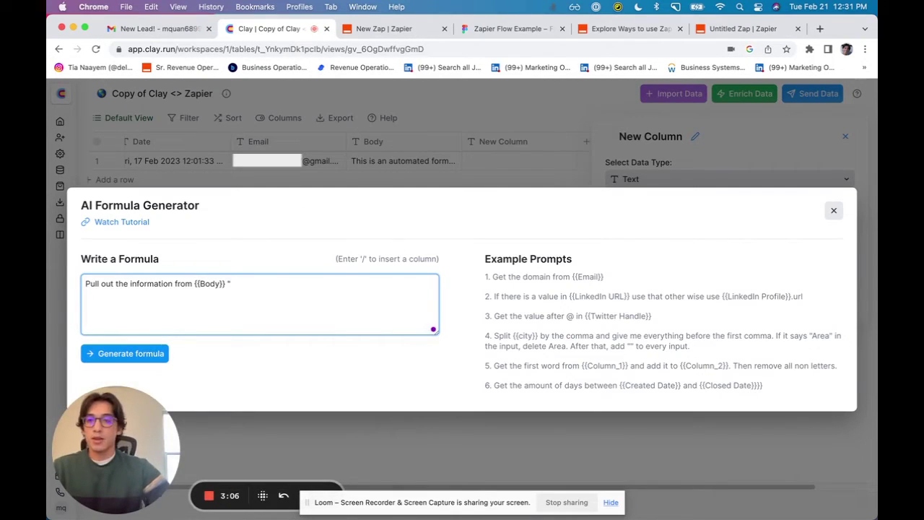
key("BackSpace")
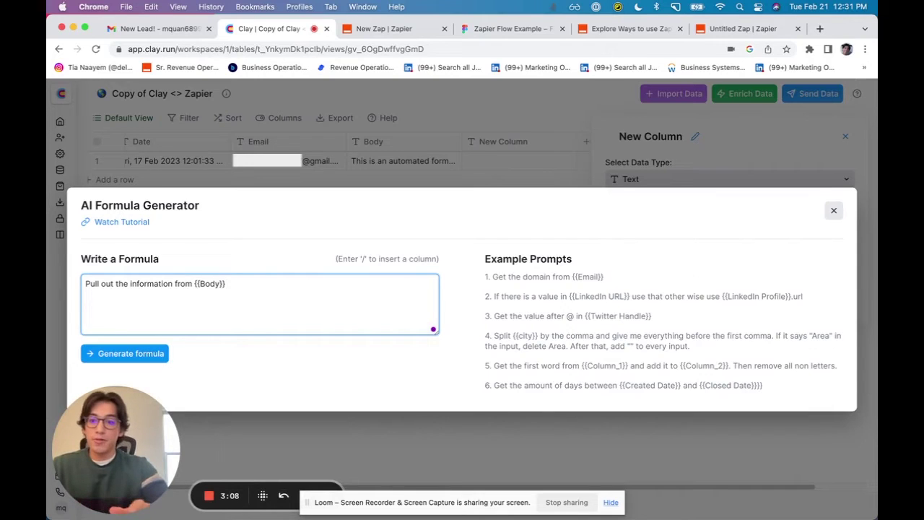
type("that is between \"Name:")
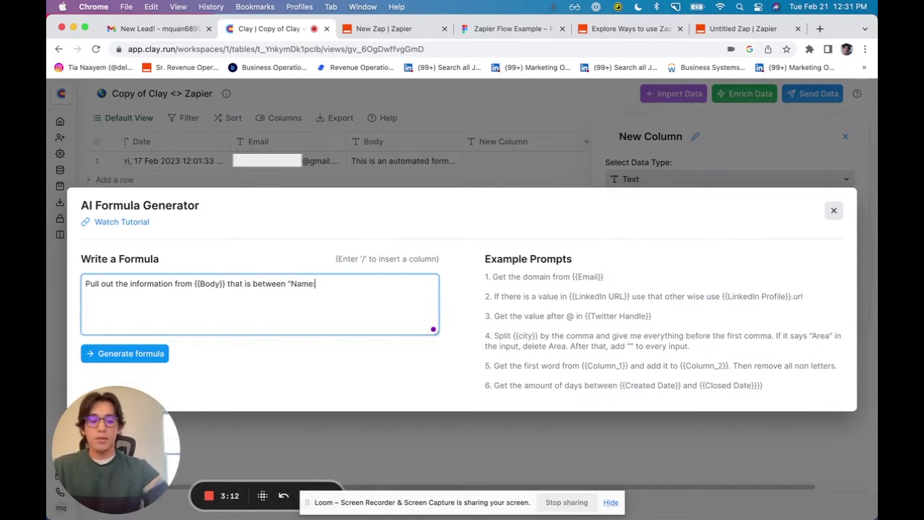
type("\" and \"Company:\"")
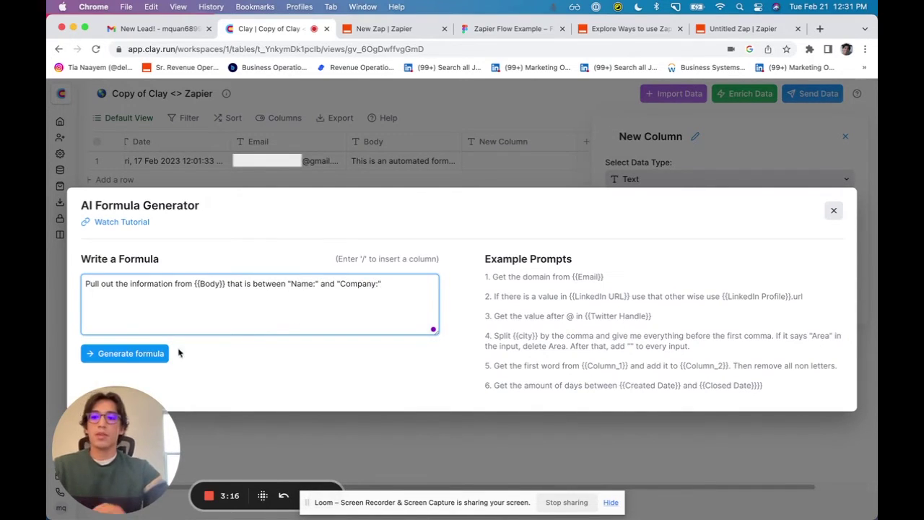
left_click(162, 355)
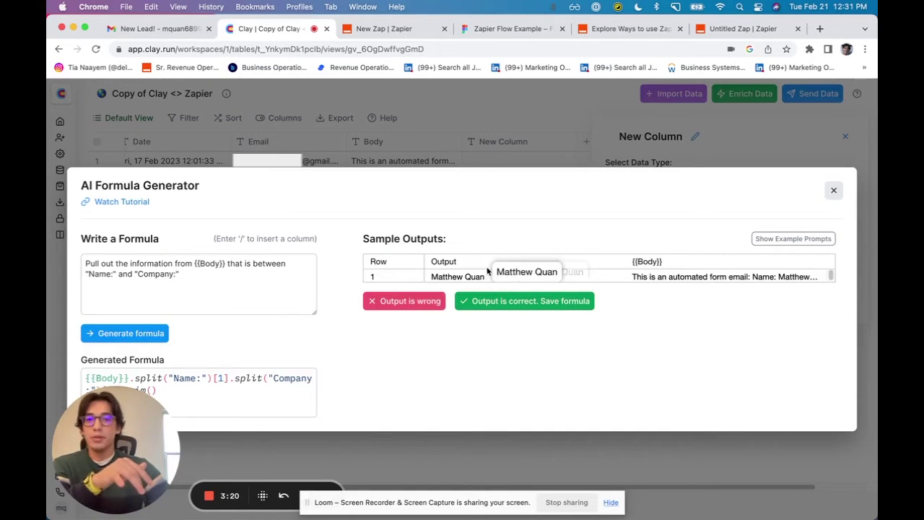
- Close the formula panels and switch to Filtered View showing Name, Company, LinkedIn and Lead Type
left_click(833, 190)
left_click(846, 136)
left_click(115, 117)
left_click(144, 178)
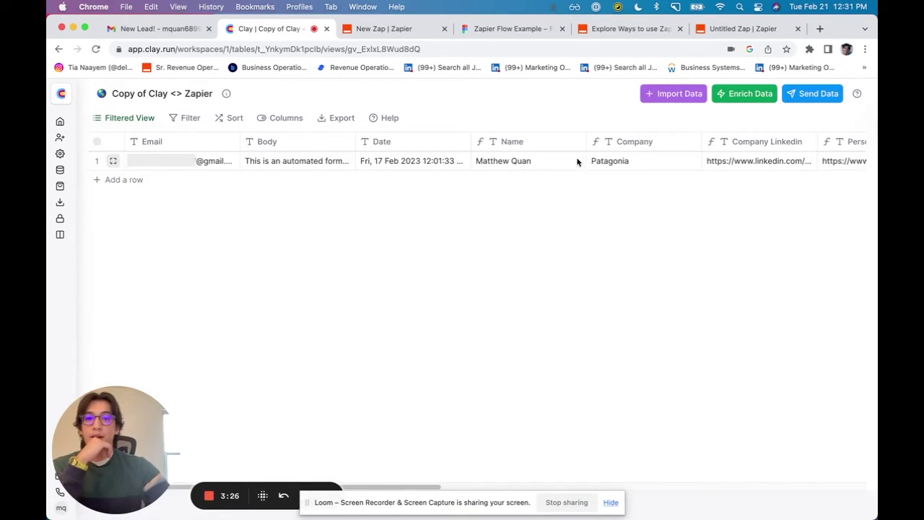
left_click(610, 505)
left_click_drag(436, 487, 609, 434)
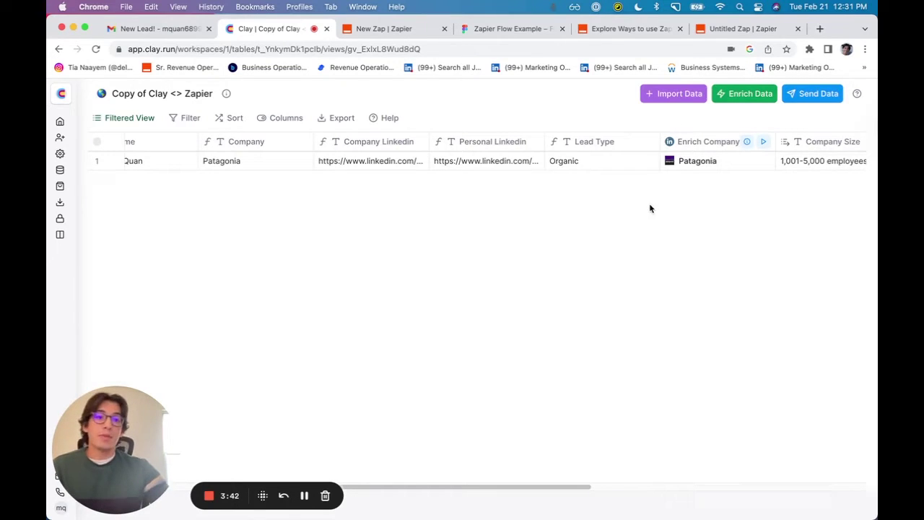
- Check the Figma flow, then review Patagonia's enrichment details, including Ventura, California locality
left_click(509, 29)
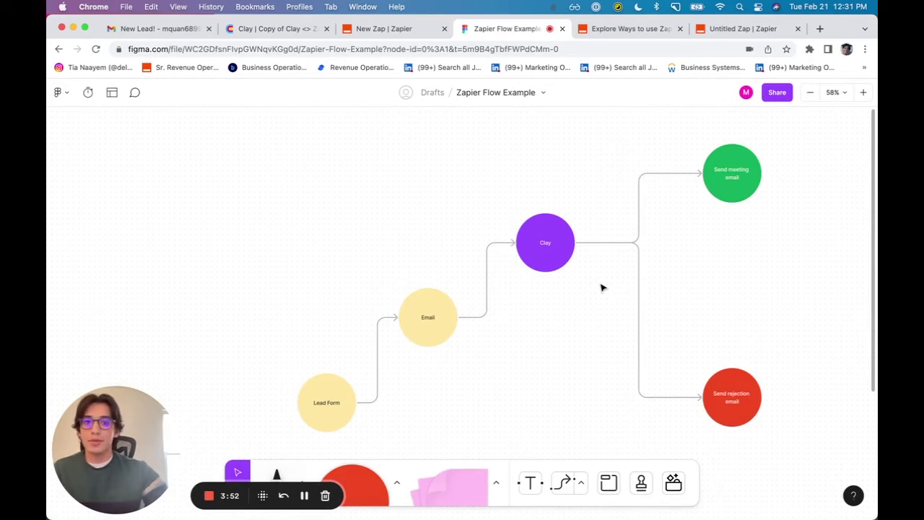
left_click(285, 29)
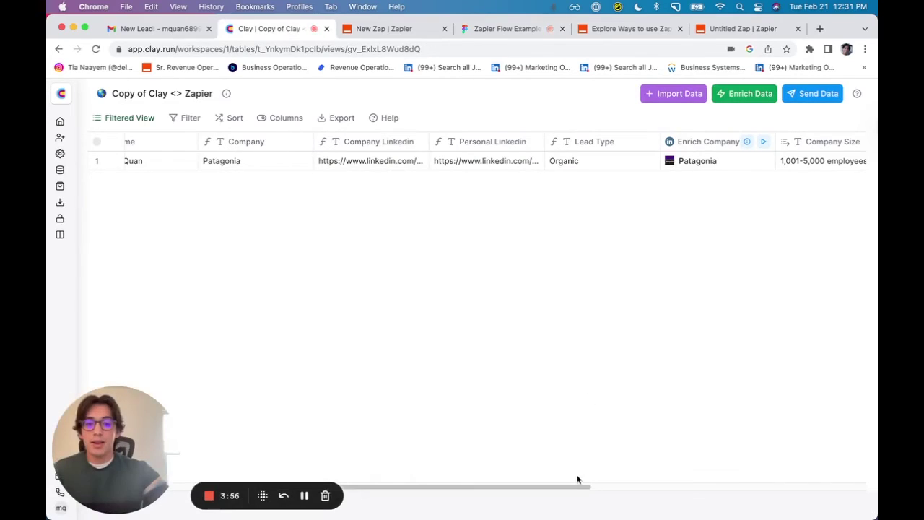
left_click_drag(570, 488, 647, 454)
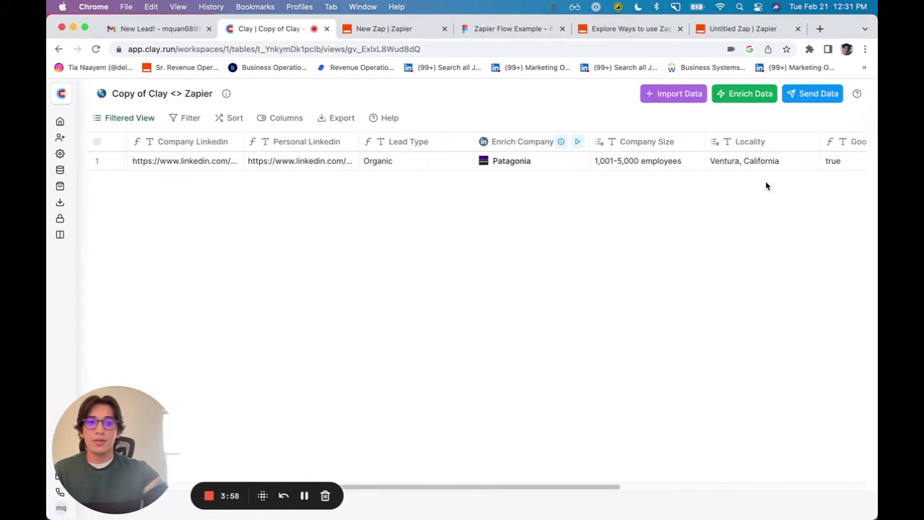
left_click(578, 160)
scroll(658, 306, "down", 5)
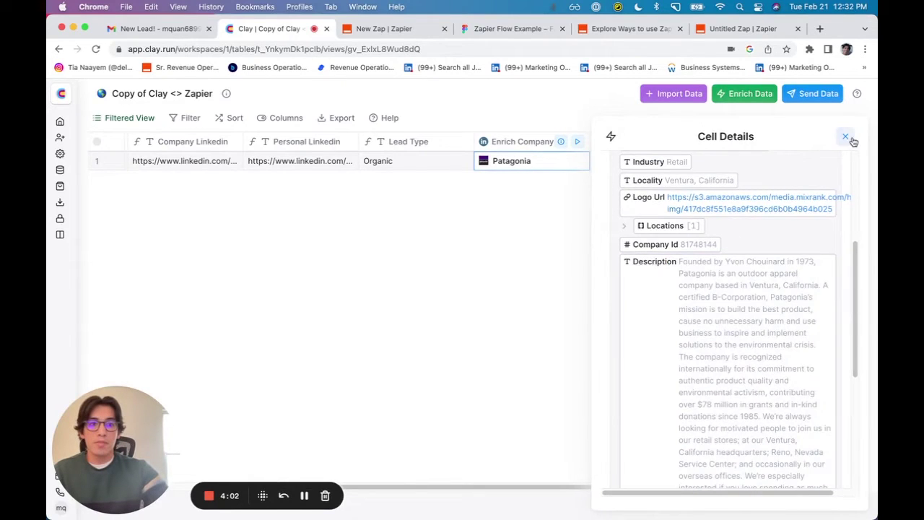
left_click(846, 137)
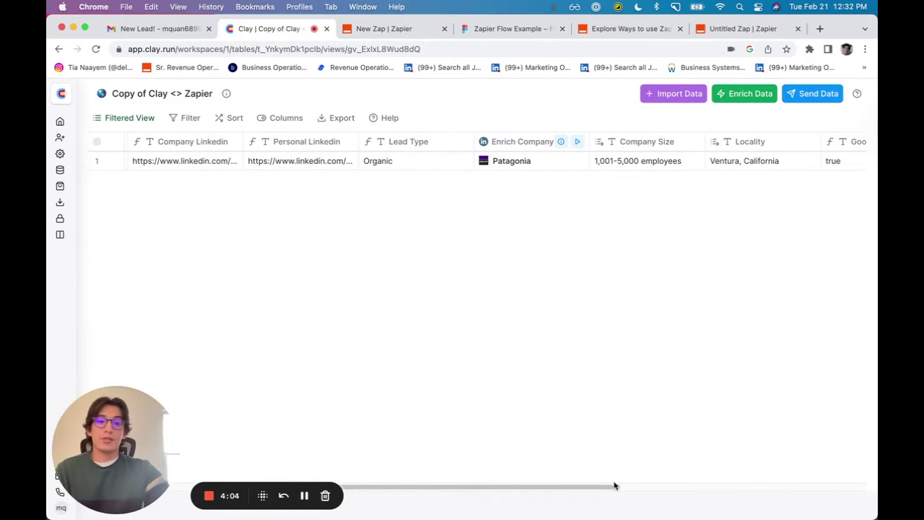
left_click_drag(611, 488, 626, 489)
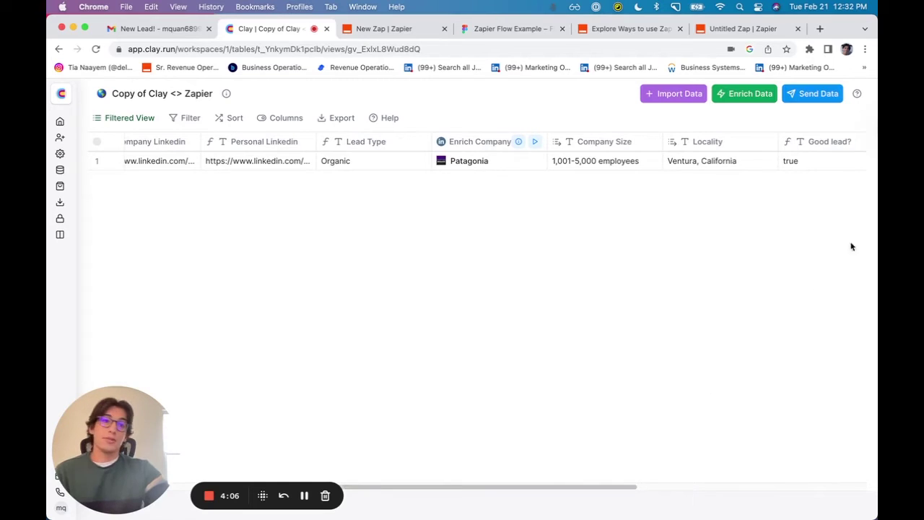
left_click(844, 143)
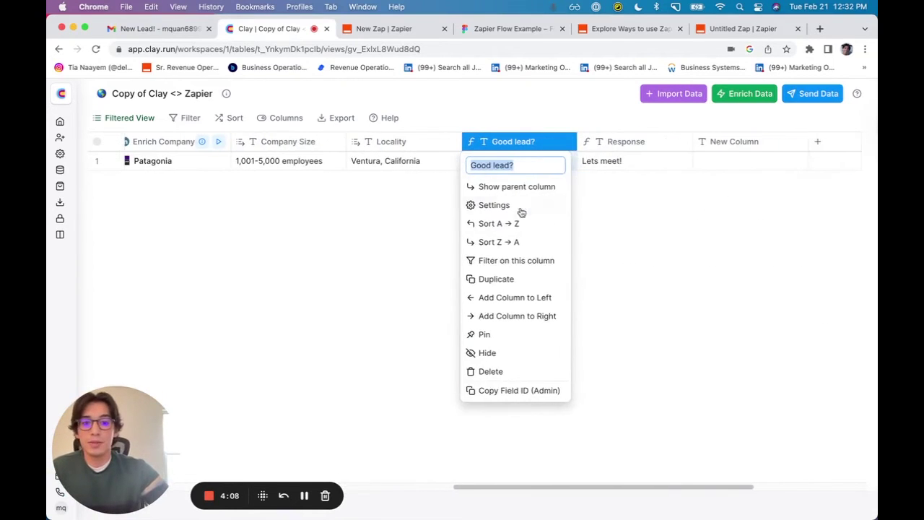
left_click(518, 208)
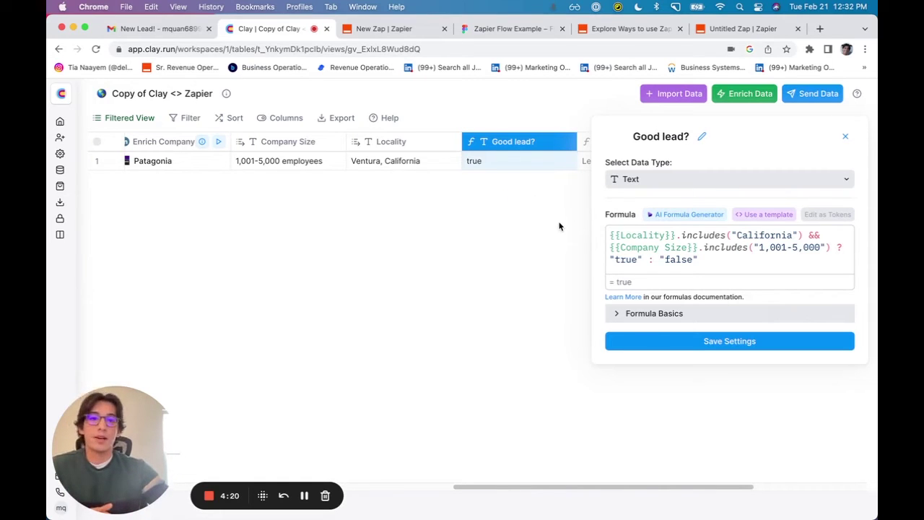
left_click(845, 136)
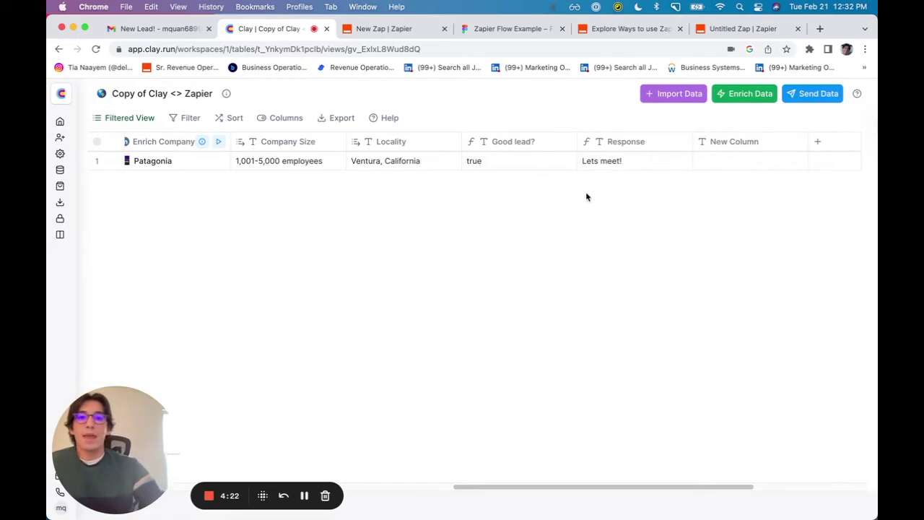
left_click(625, 143)
left_click(510, 203)
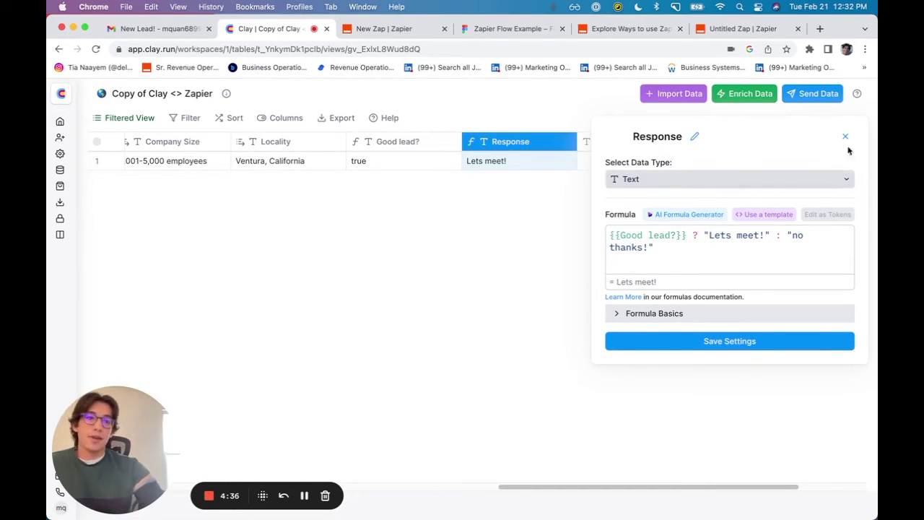
left_click(847, 137)
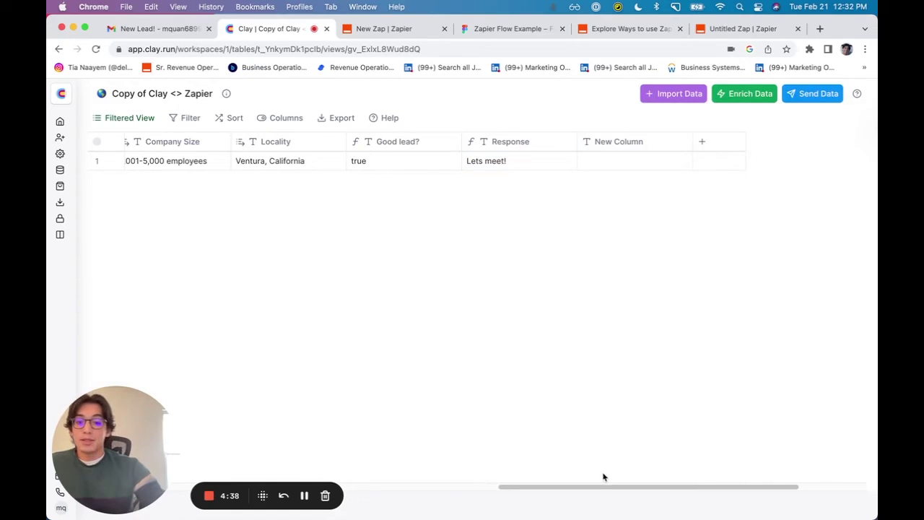
left_click_drag(598, 487, 149, 406)
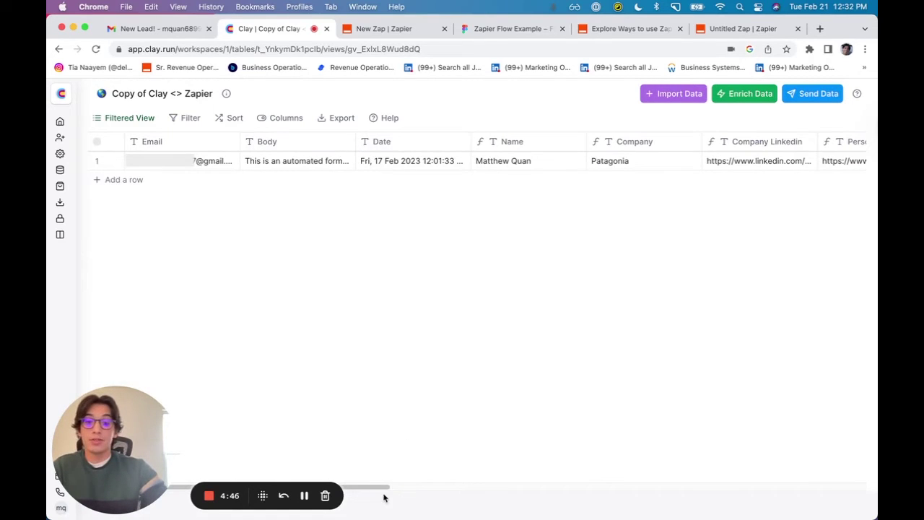
left_click_drag(383, 489, 488, 481)
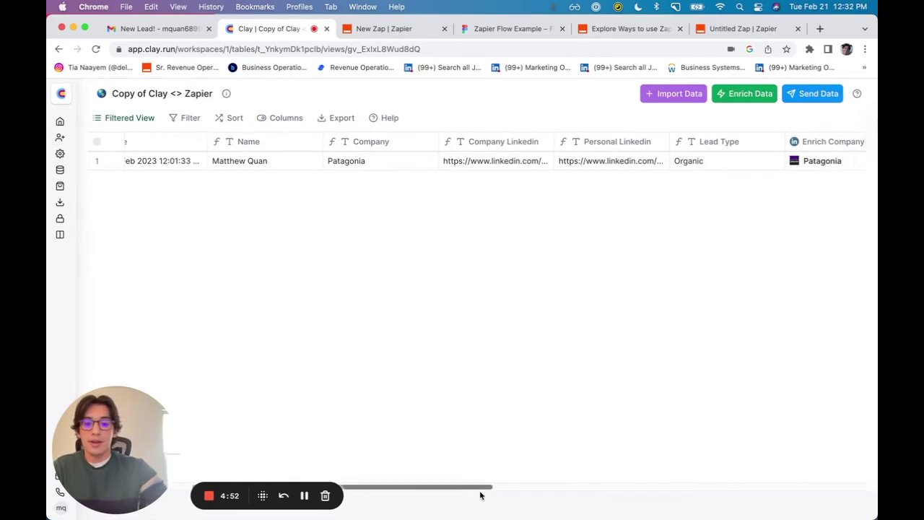
left_click_drag(491, 489, 698, 378)
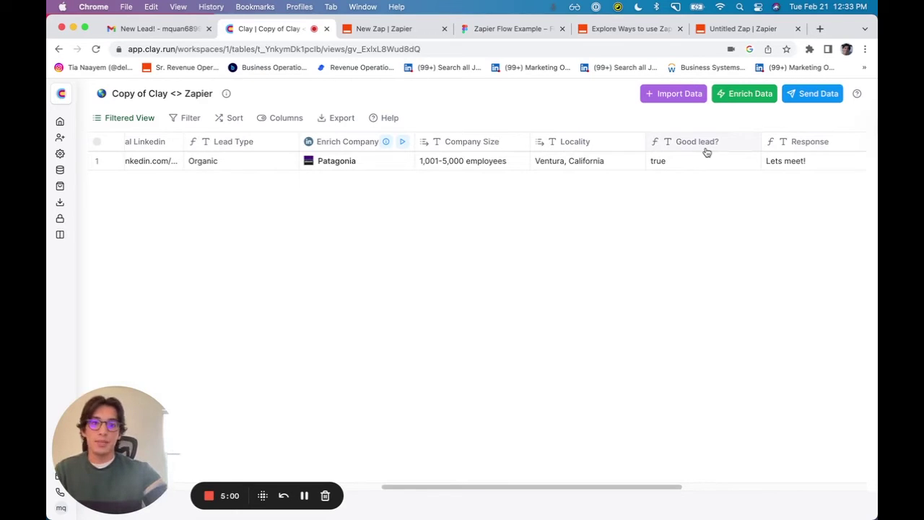
- Scroll through the zap and compare it against the Clay lead table
left_click(410, 29)
scroll(551, 294, "down", 2)
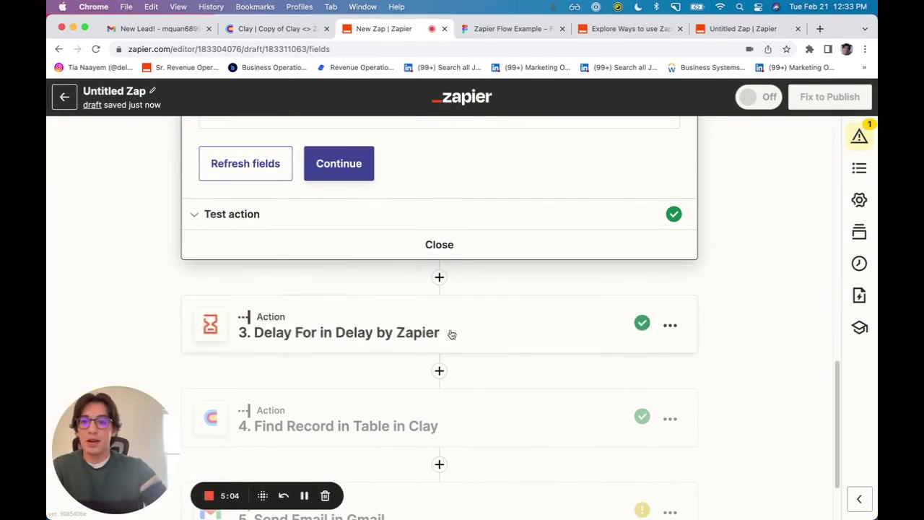
scroll(446, 334, "up", 1)
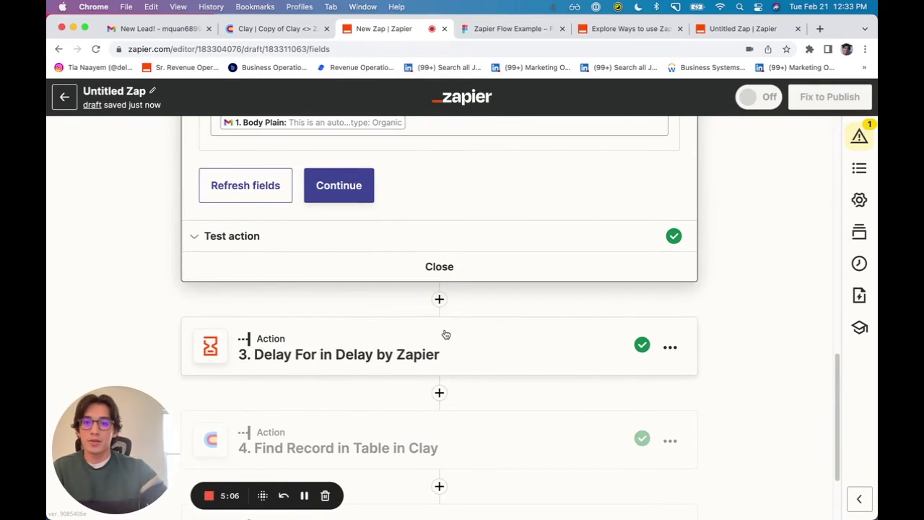
scroll(445, 333, "down", 1)
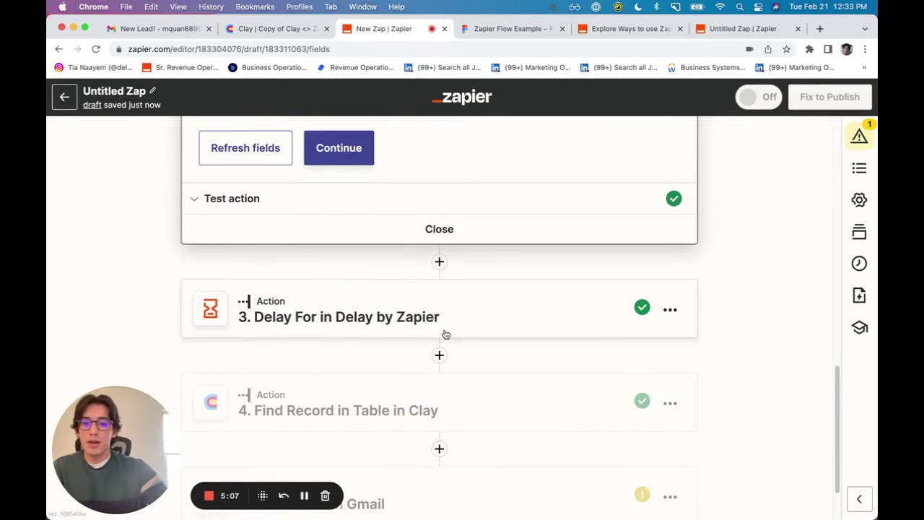
left_click(304, 31)
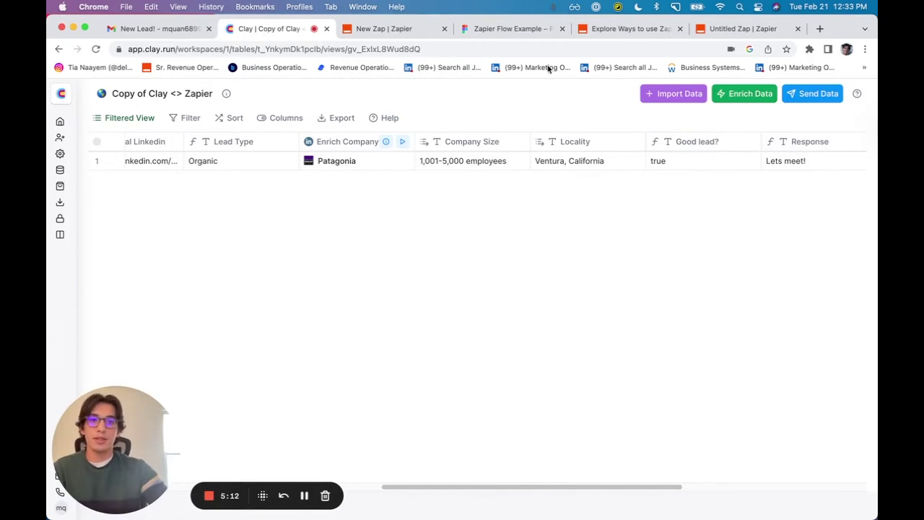
left_click(384, 29)
- Inspect the Find Record in Table in Clay step's account, action settings and Body field data
left_click(556, 377)
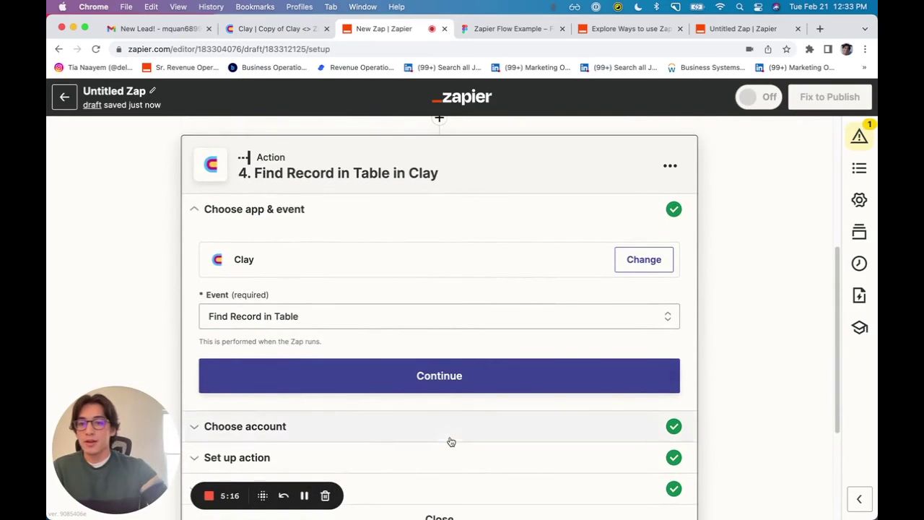
left_click(450, 436)
left_click(499, 317)
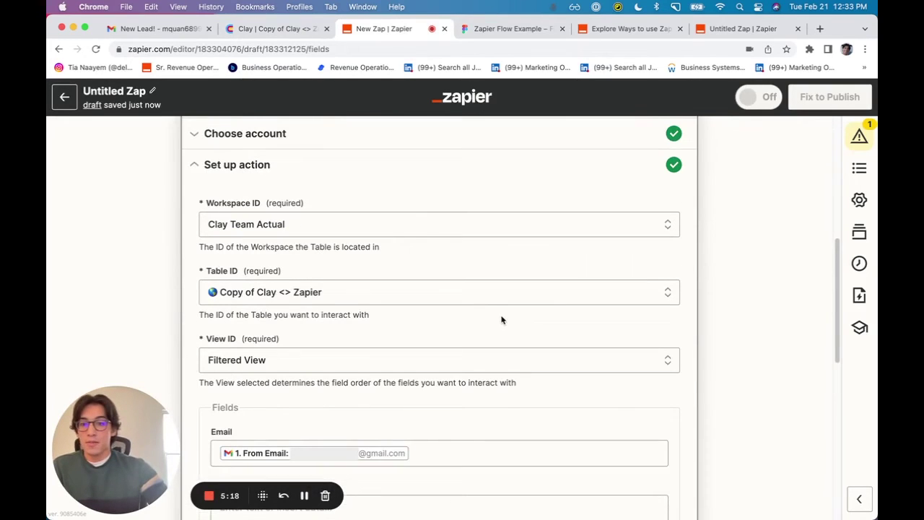
scroll(505, 318, "down", 5)
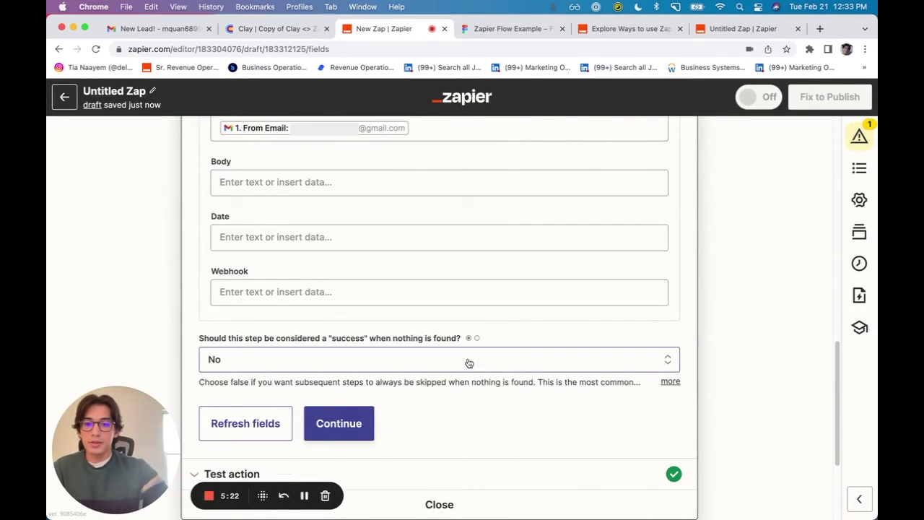
scroll(444, 295, "up", 3)
left_click(422, 269)
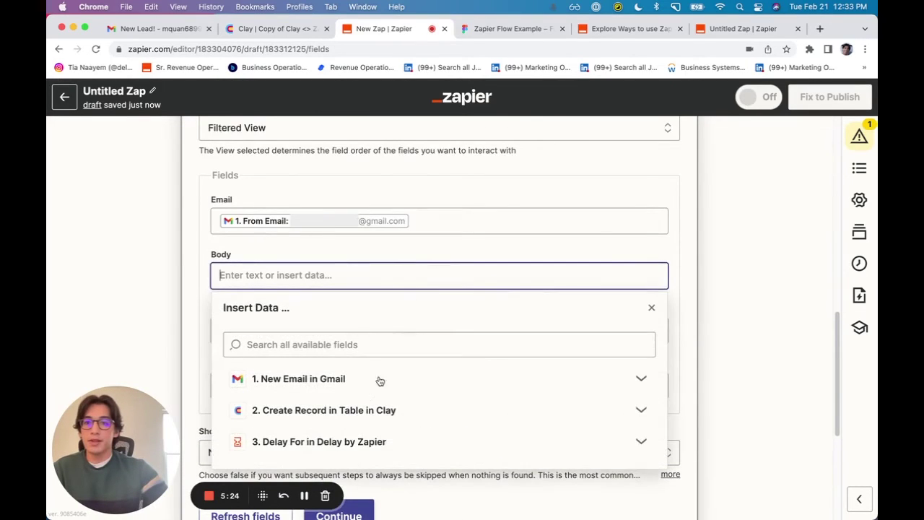
scroll(368, 419, "down", 1)
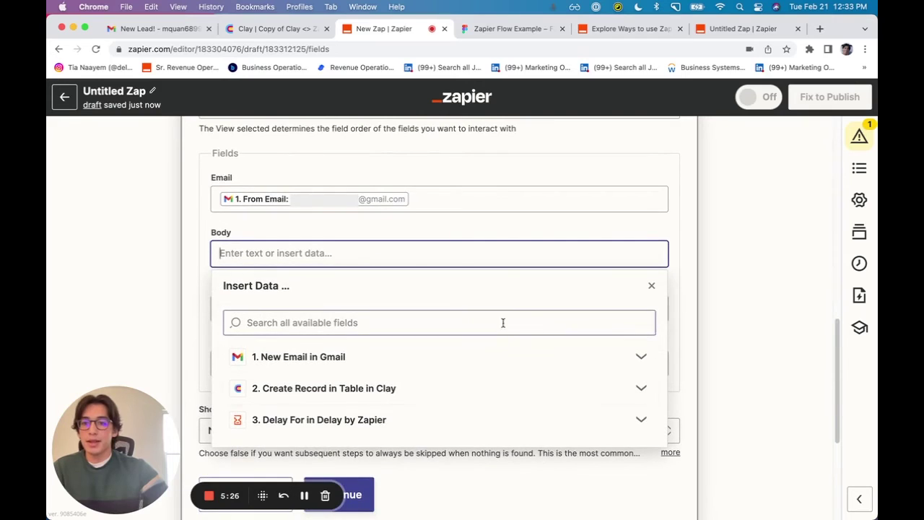
left_click(739, 303)
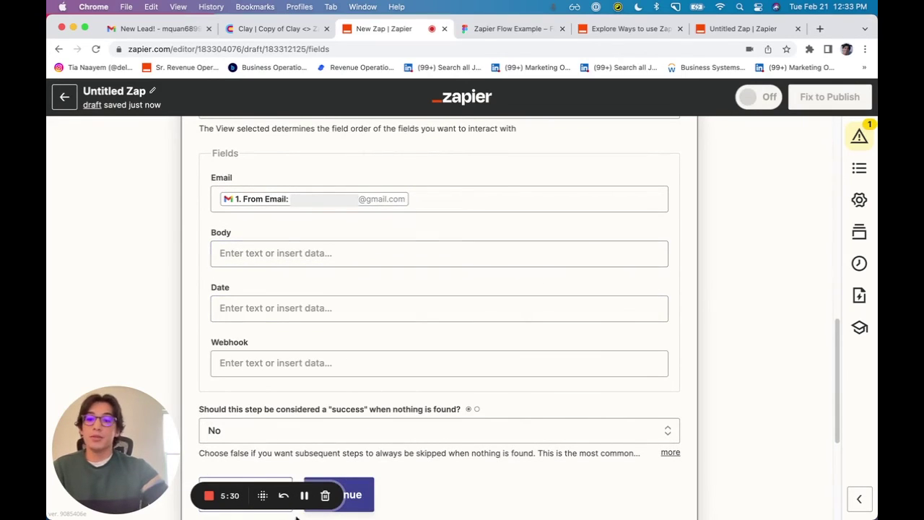
- Open step 5, Send Email in Gmail, to preview the 'Perfect fit for Patagonia' test email
left_click(304, 495)
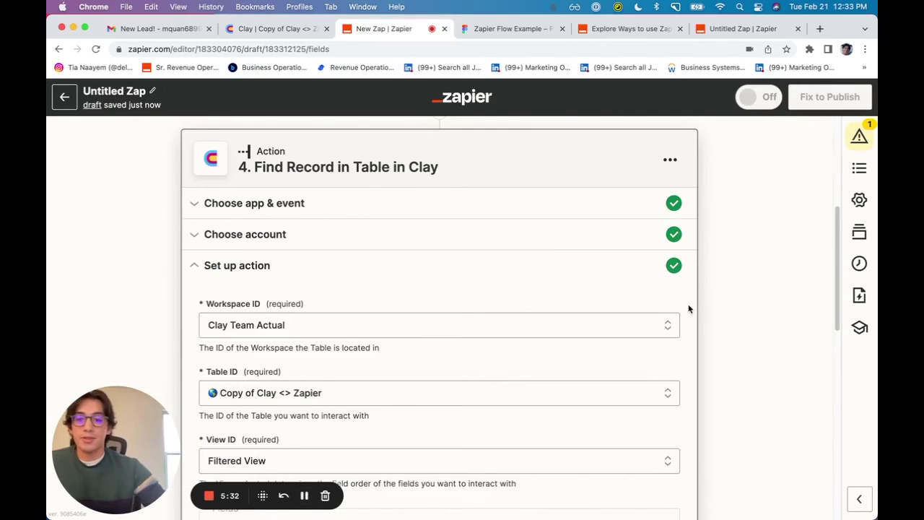
scroll(592, 298, "down", 1)
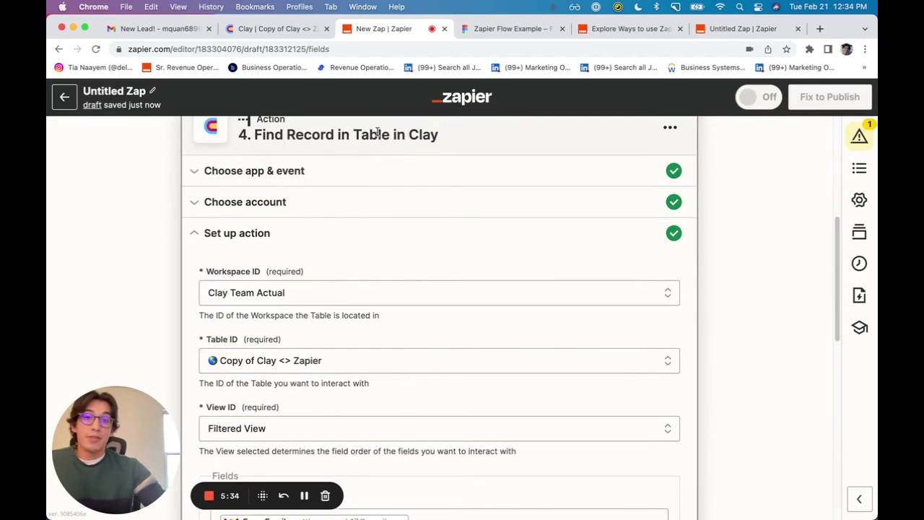
scroll(368, 245, "down", 4)
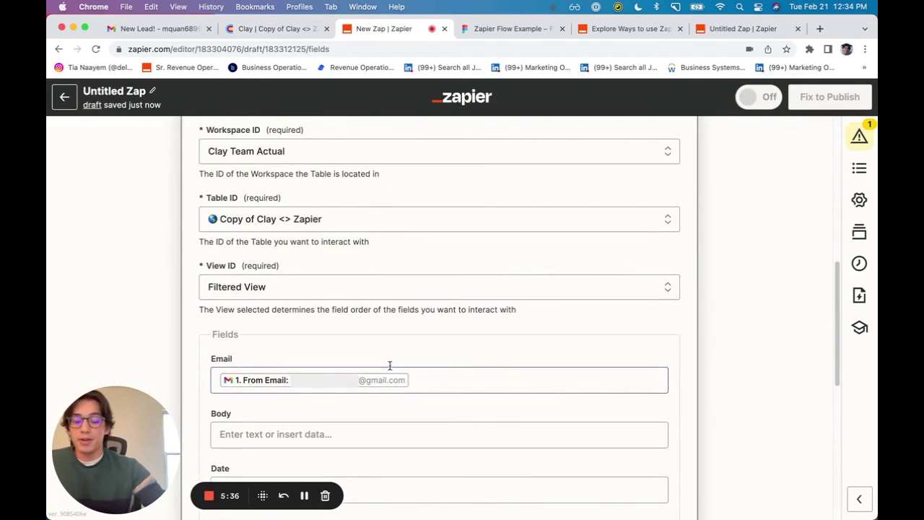
scroll(409, 347, "up", 5)
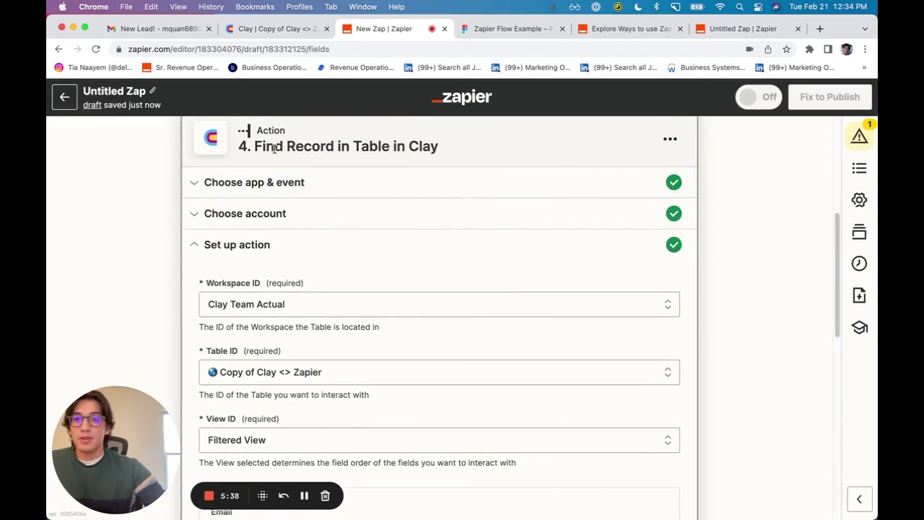
scroll(275, 229, "down", 10)
left_click(390, 423)
- Expand the Gmail step's action settings and compare its Body with Clay's Response value
scroll(389, 423, "down", 1)
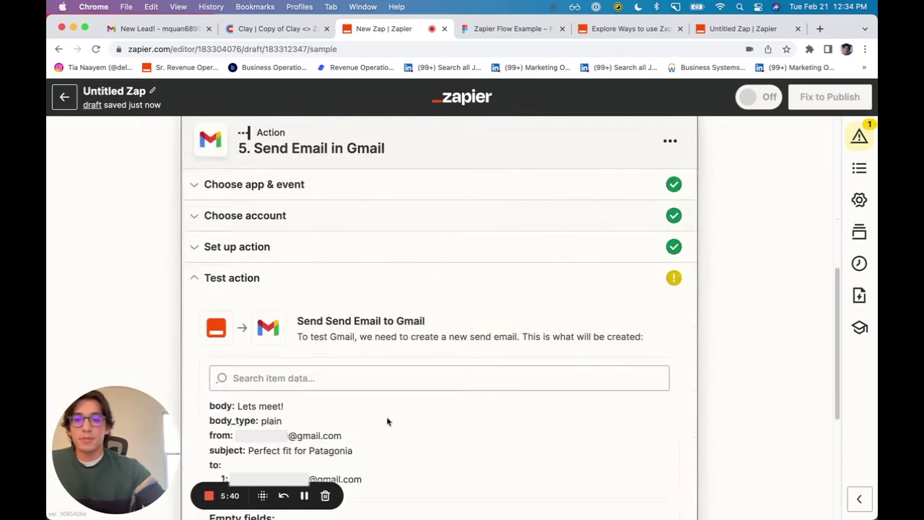
left_click(311, 245)
scroll(390, 325, "down", 6)
scroll(390, 325, "down", 3)
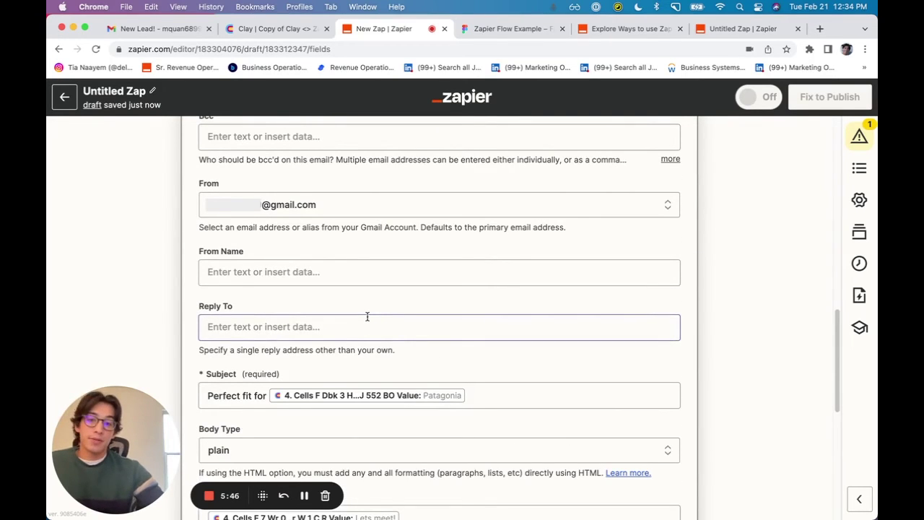
scroll(390, 325, "down", 5)
left_click(433, 365)
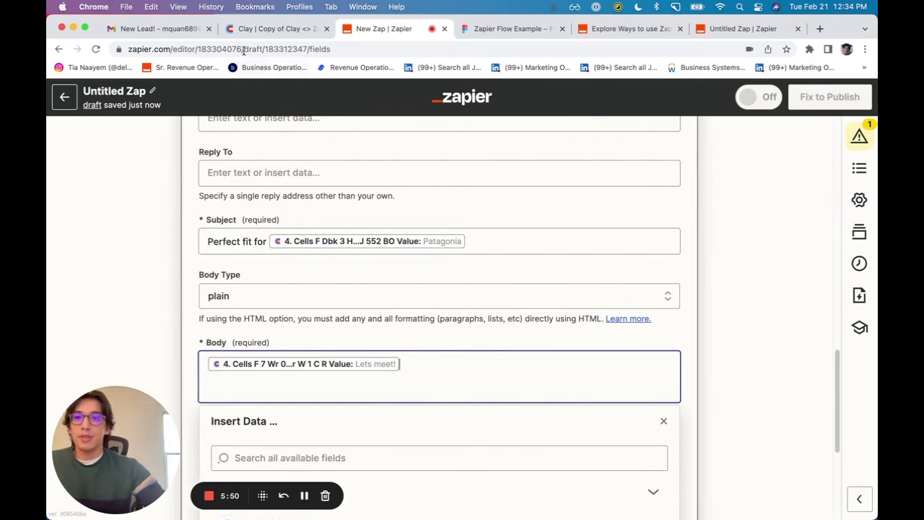
left_click(278, 29)
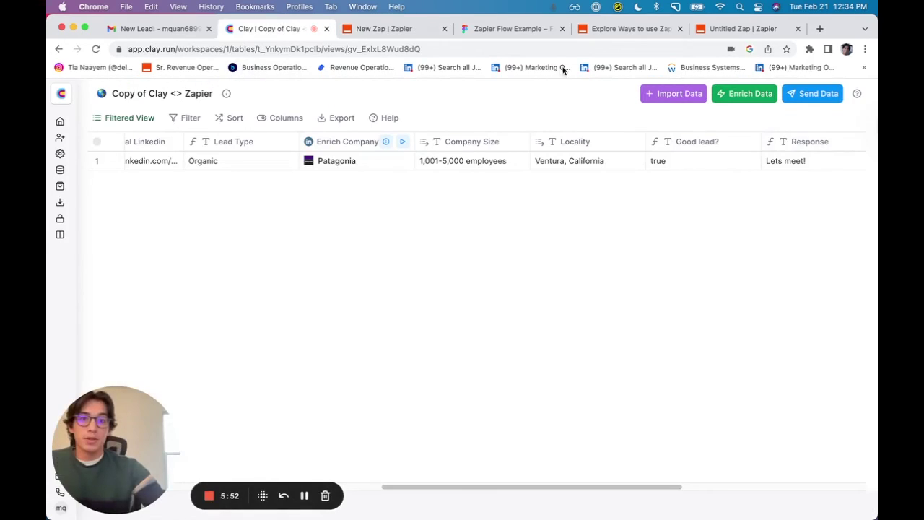
left_click(382, 29)
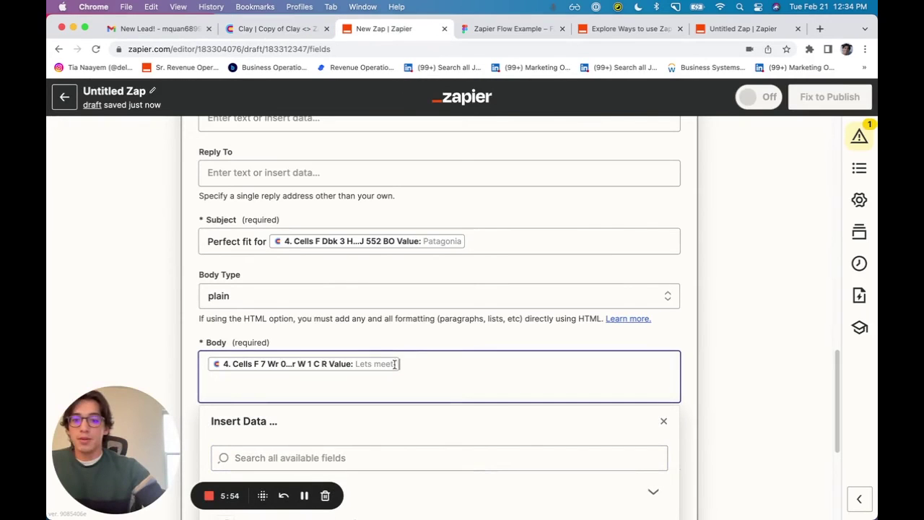
- List all Find Record step fields available for the Body, confirming the 'Lets meet!' response
scroll(436, 374, "down", 3)
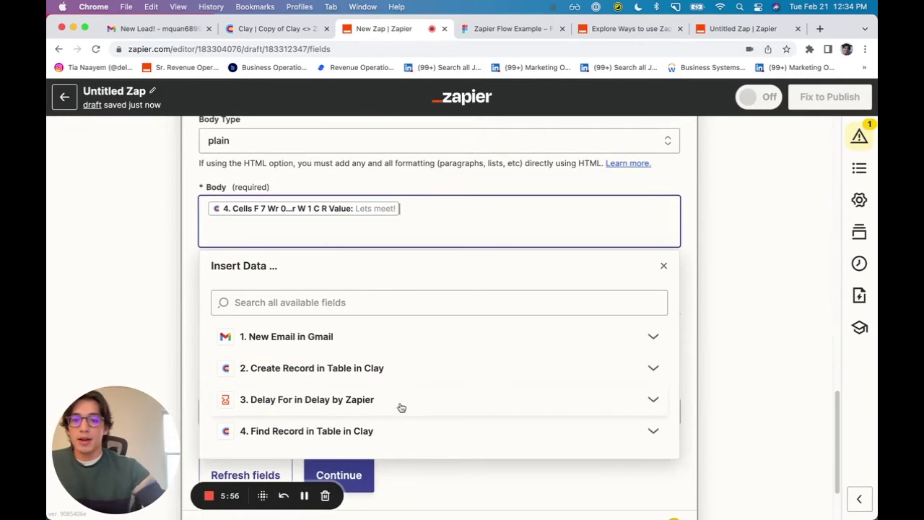
left_click(419, 424)
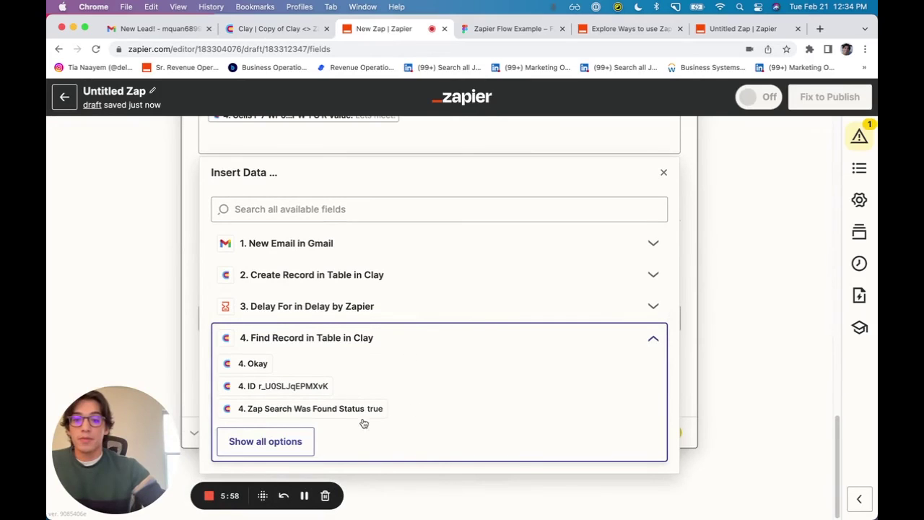
left_click(264, 440)
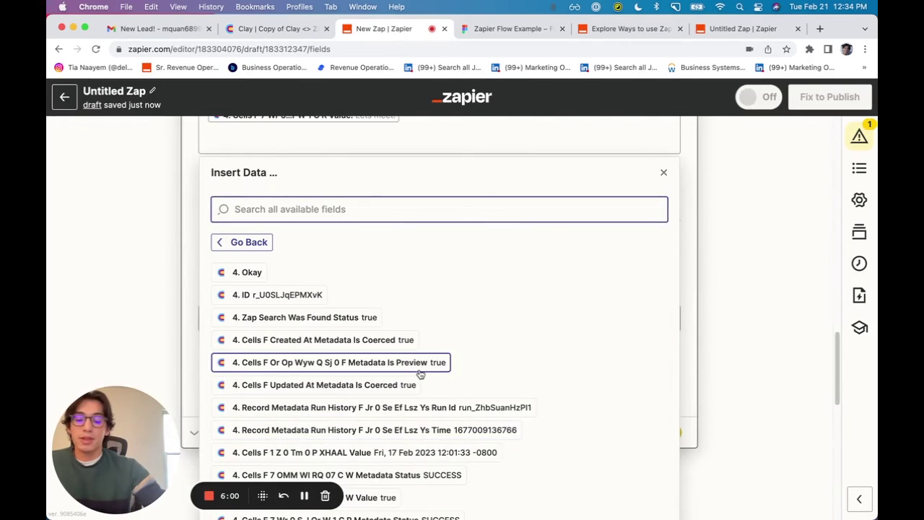
scroll(421, 374, "down", 5)
left_click(743, 321)
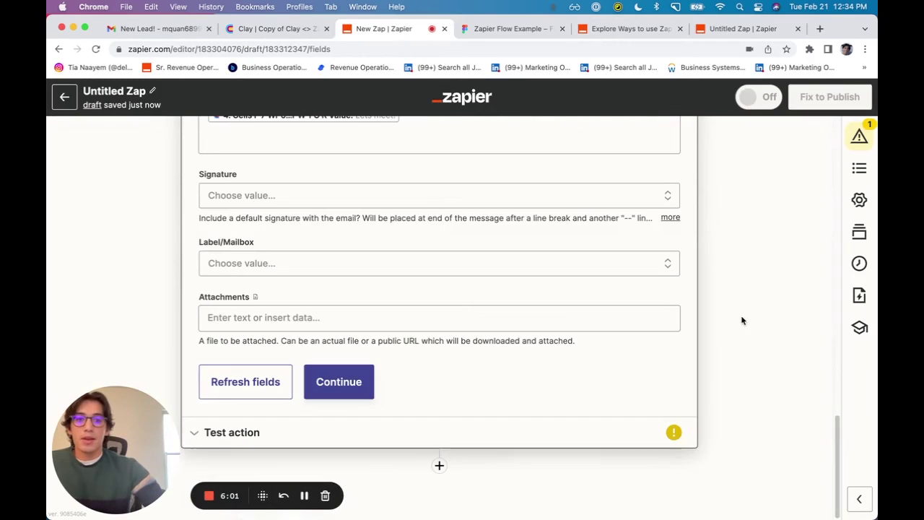
- Continue past the Gmail step settings and return to the Figma 'Zapier Flow Example' diagram
left_click(353, 368)
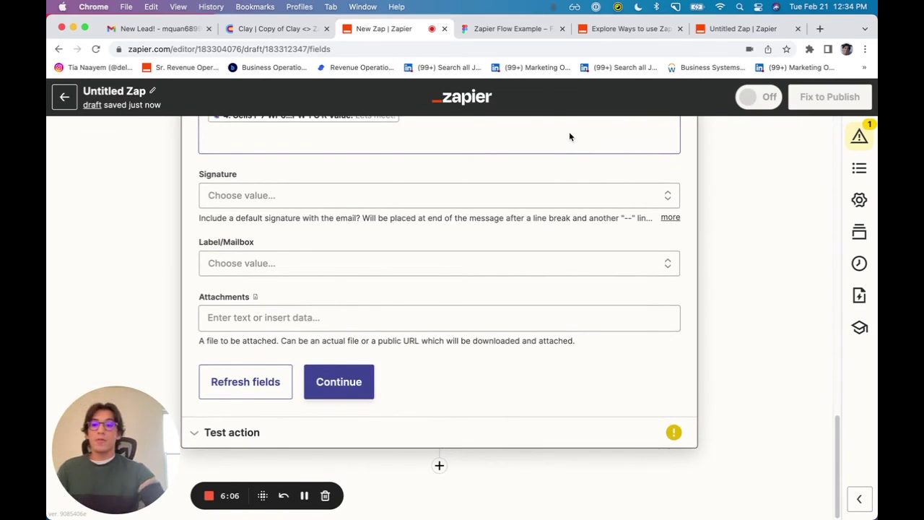
left_click(520, 30)
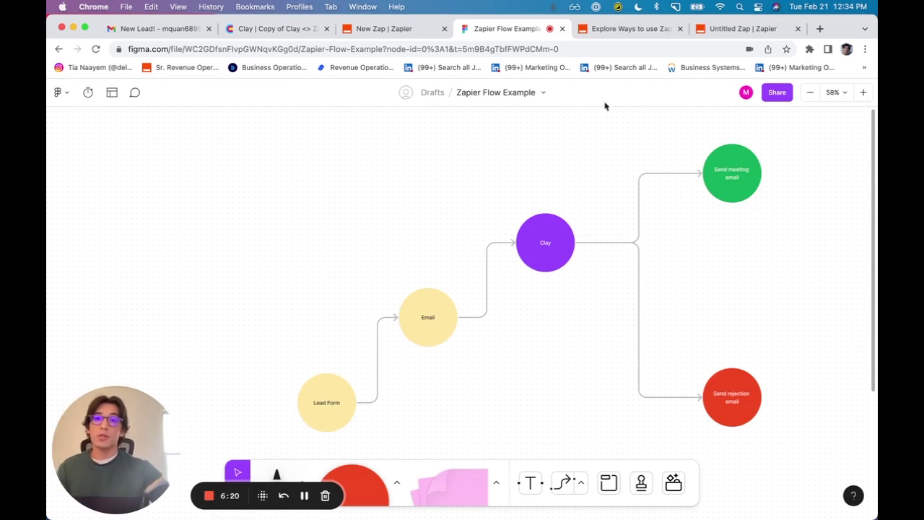
- Pass through the Zapier zap editor and return to the 'Copy of Clay <> Zapier' table showing the Patagonia row
left_click(278, 30)
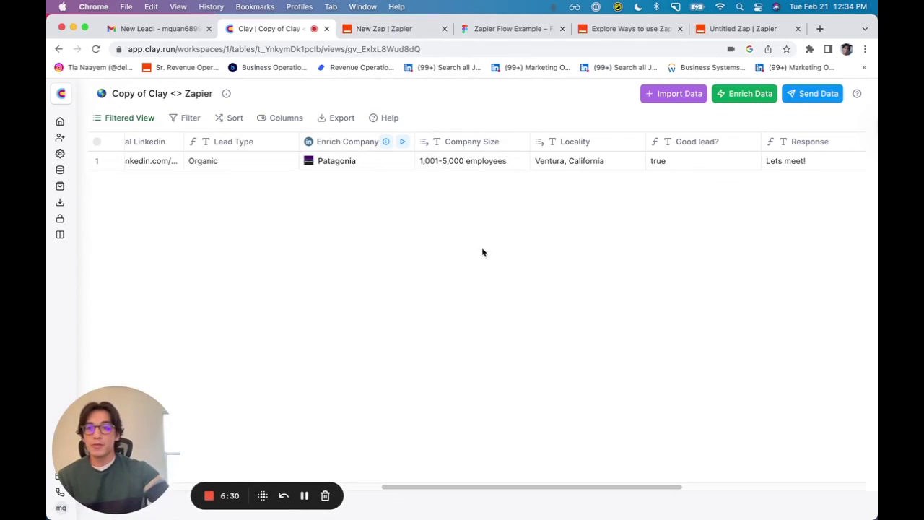
left_click(414, 32)
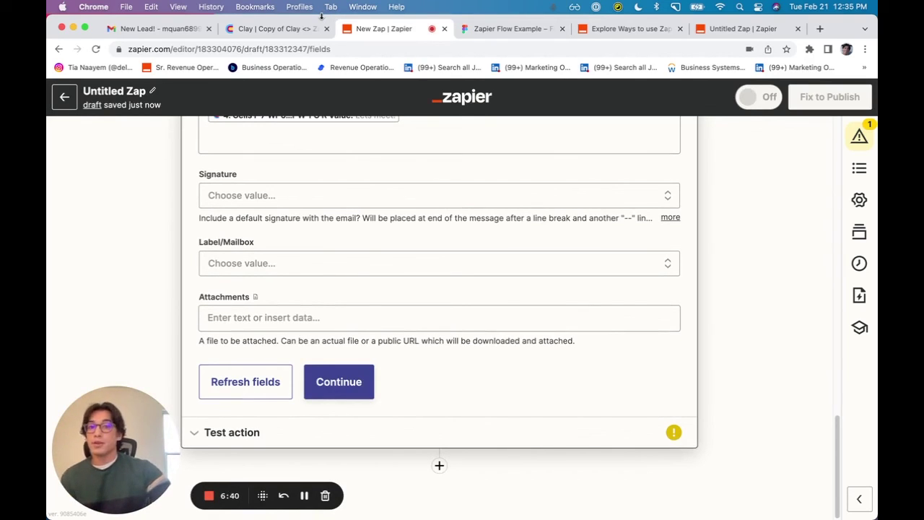
left_click(311, 30)
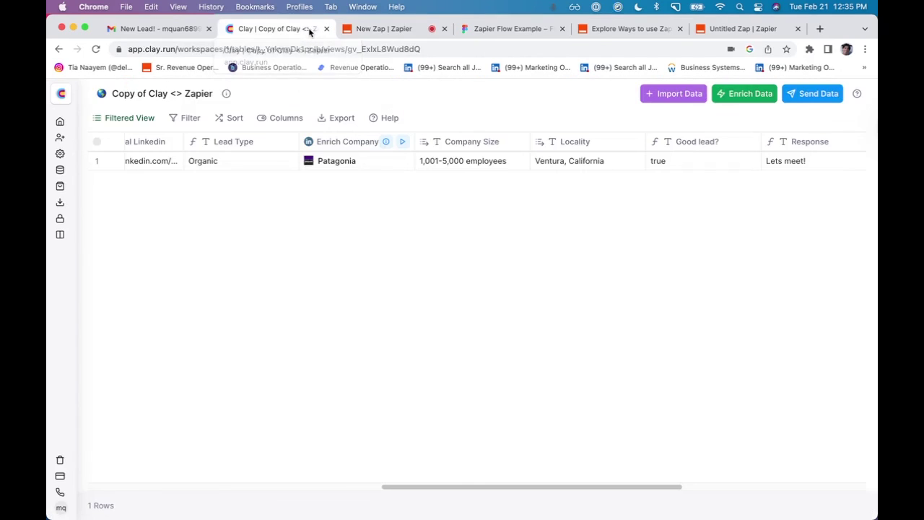